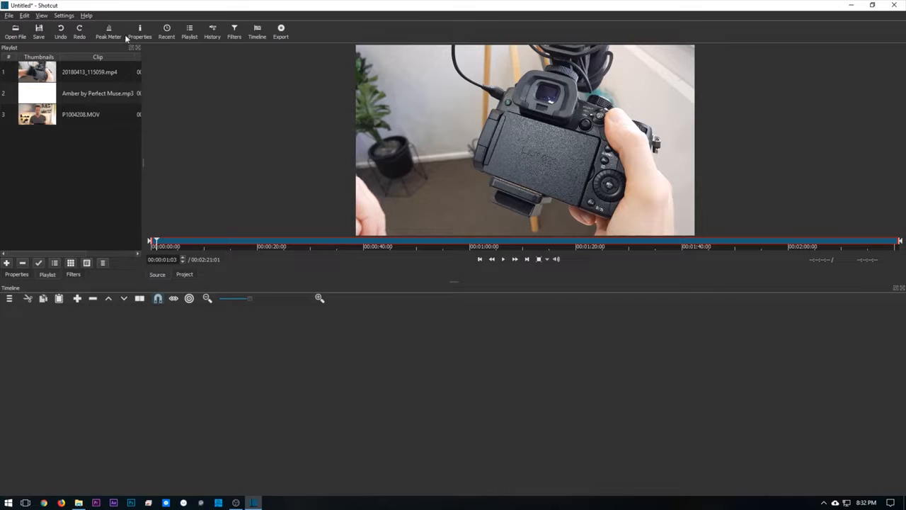
- Look through the playlist clips and examine the properties and filters of 20180413_115059.mp4
click(70, 72)
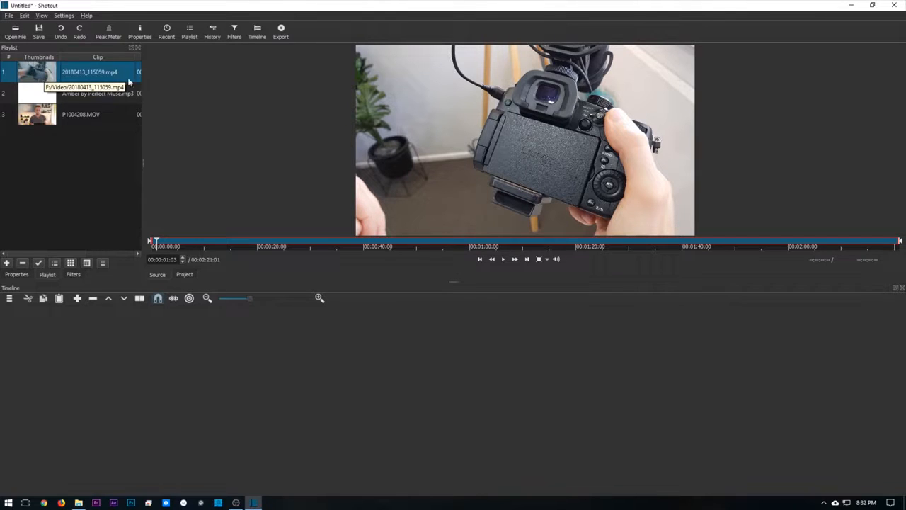
click(70, 100)
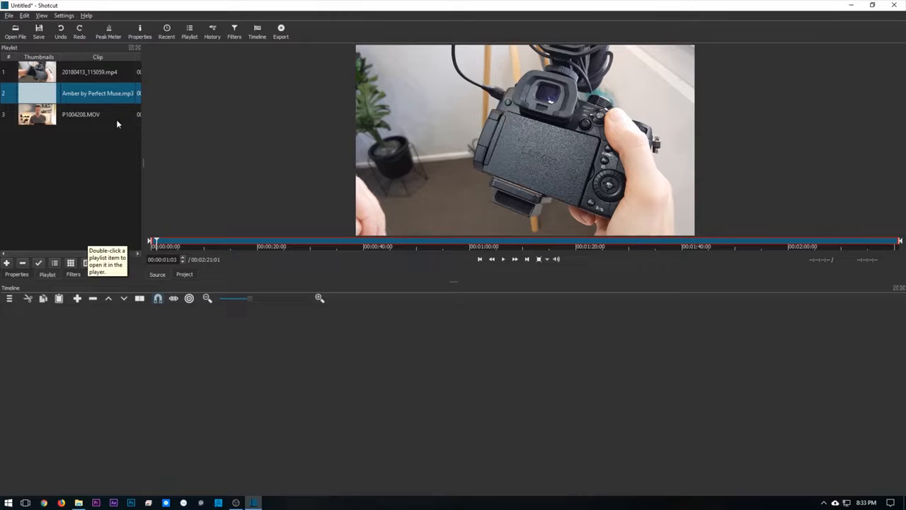
click(19, 276)
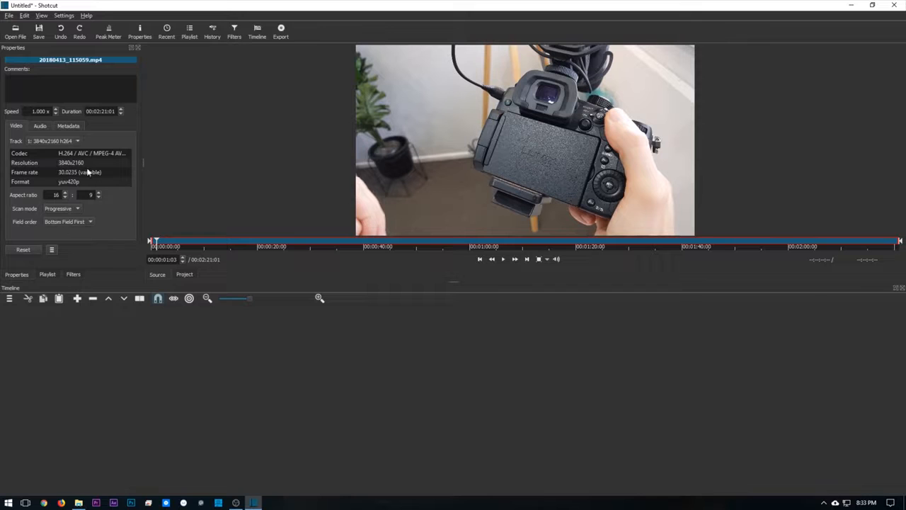
click(73, 274)
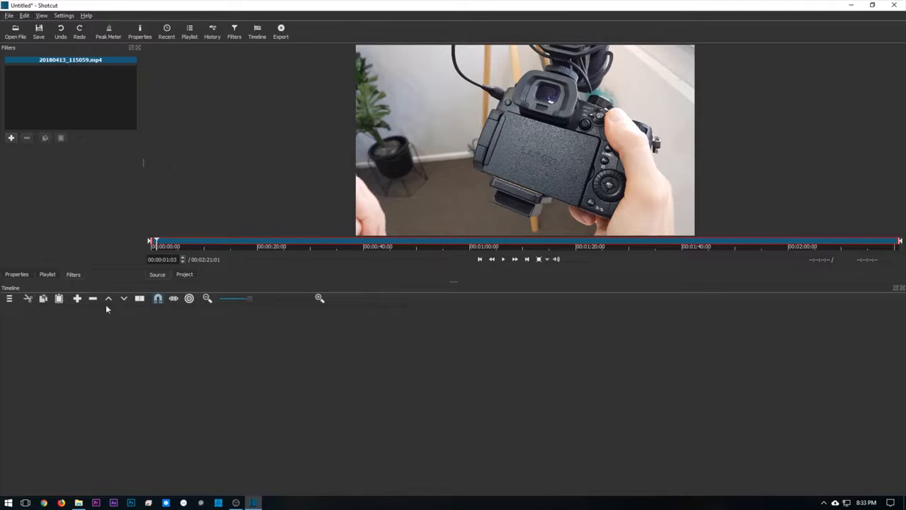
click(45, 274)
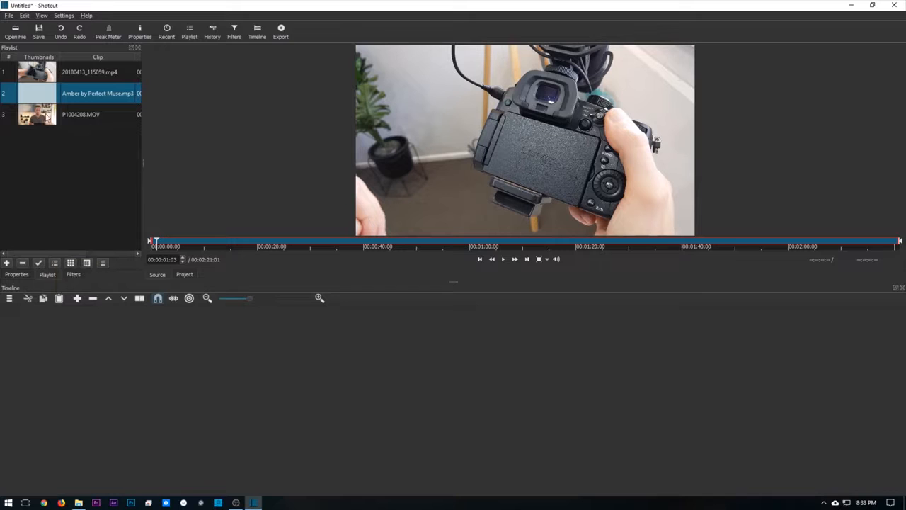
- Add P1004208.MOV from the playlist to the empty timeline as the first video track
click(75, 117)
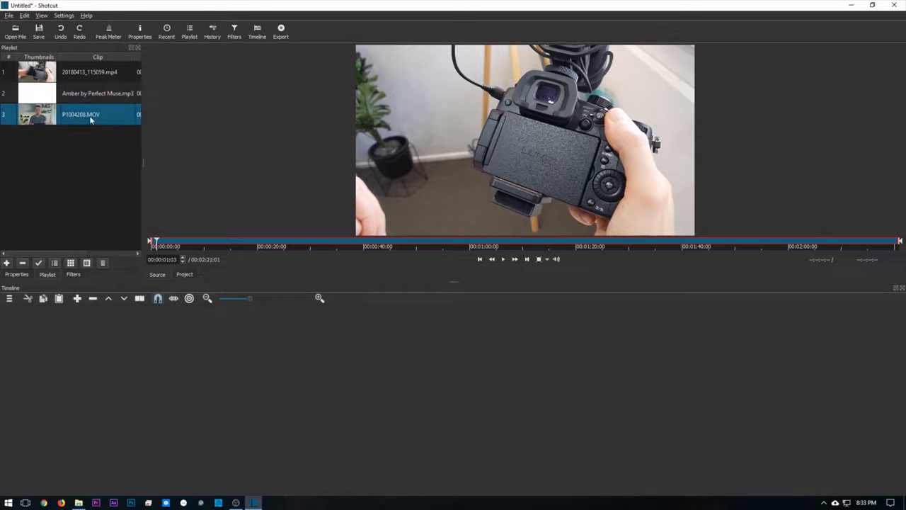
drag(73, 115, 328, 380)
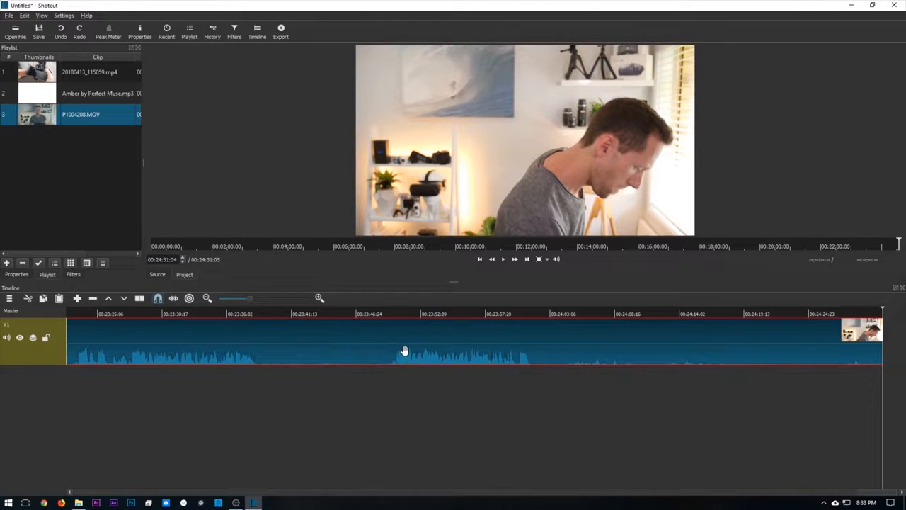
- Scrub through the closing part of P1004208.MOV and zoom the timeline out until the whole clip fits
drag(260, 313, 459, 311)
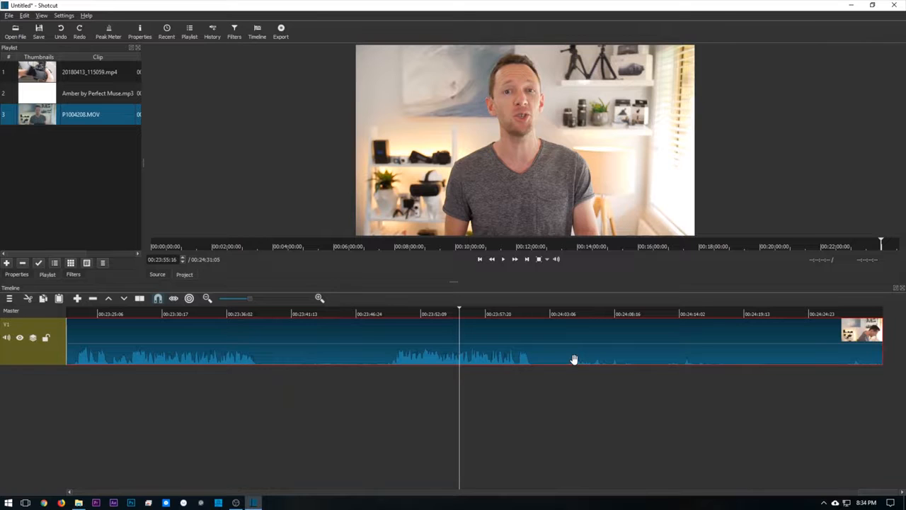
click(210, 300)
click(209, 301)
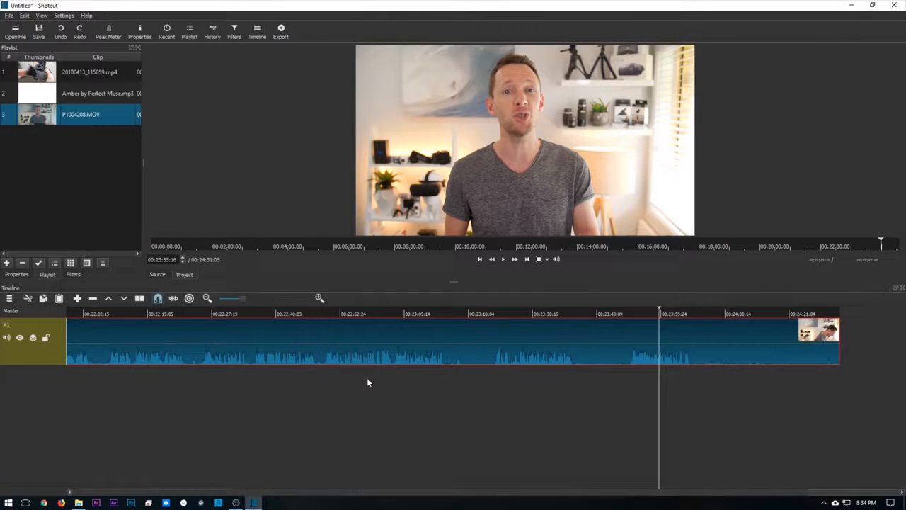
key(minus)
key(minus)
key(minus)
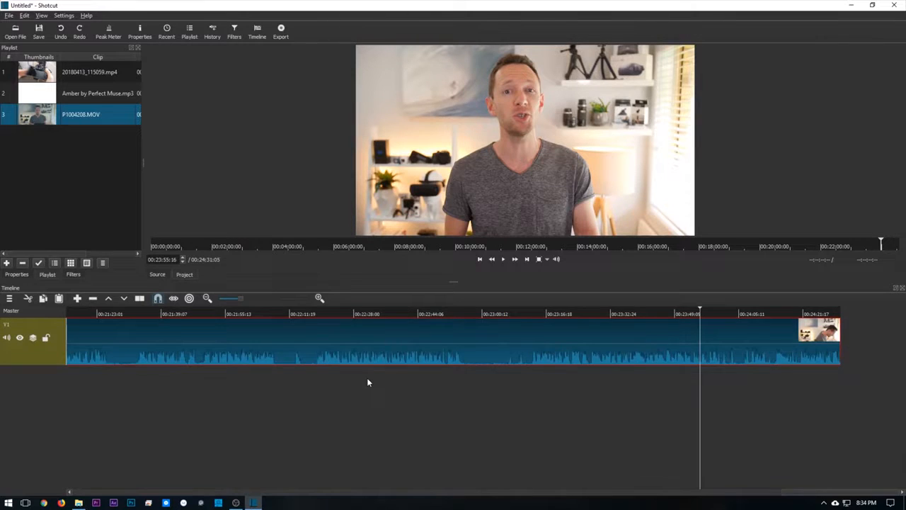
key(minus)
key(minus)
key(minus)
key(minus)
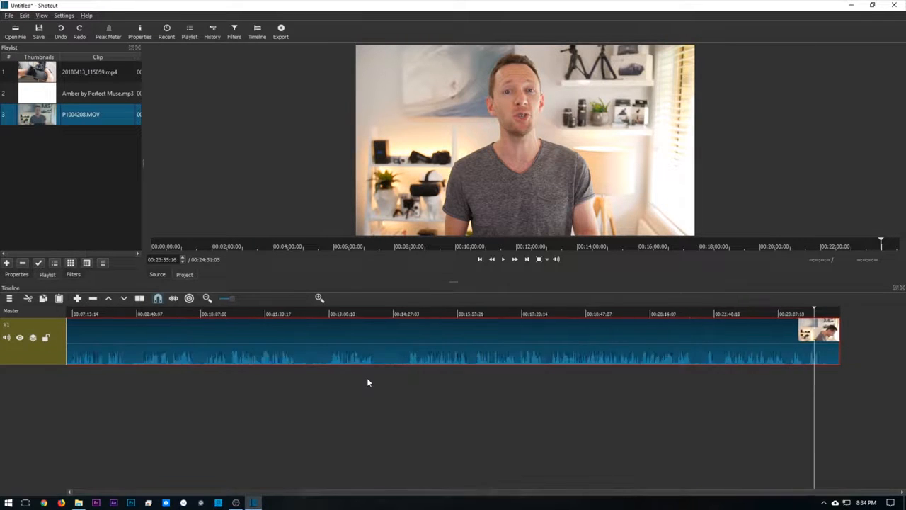
key(minus)
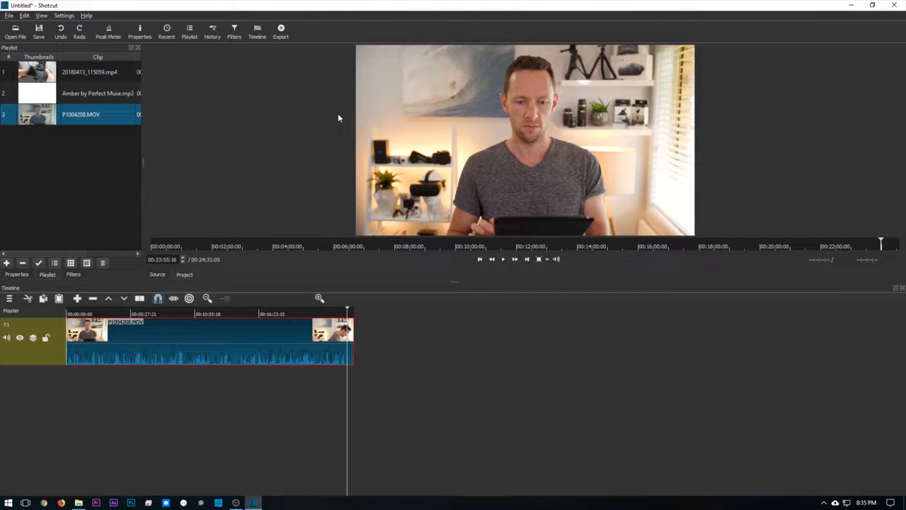
- Set the project's video mode to UHD 2160p 25 fps
click(63, 15)
mouse_move(78, 47)
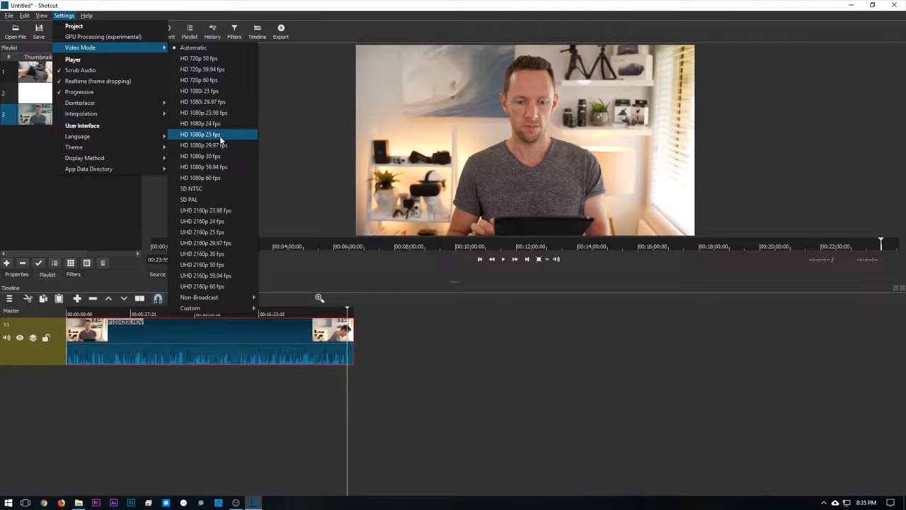
click(216, 236)
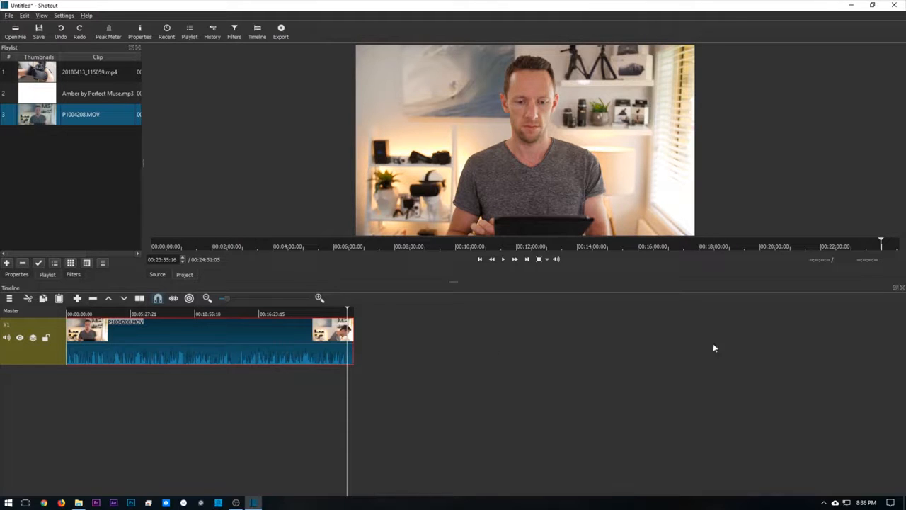
- Split P1004208.MOV on track V1 at 00:00:09:17, just before the speech starts
click(71, 314)
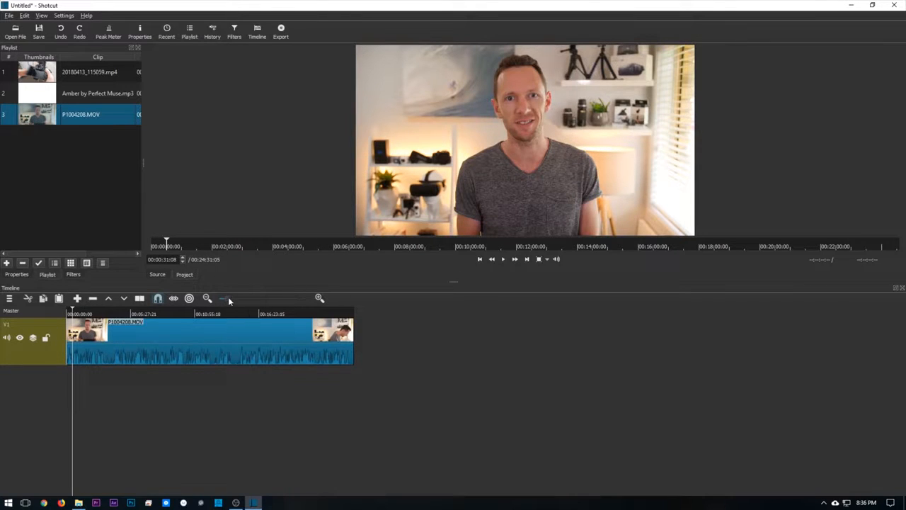
drag(253, 297, 281, 303)
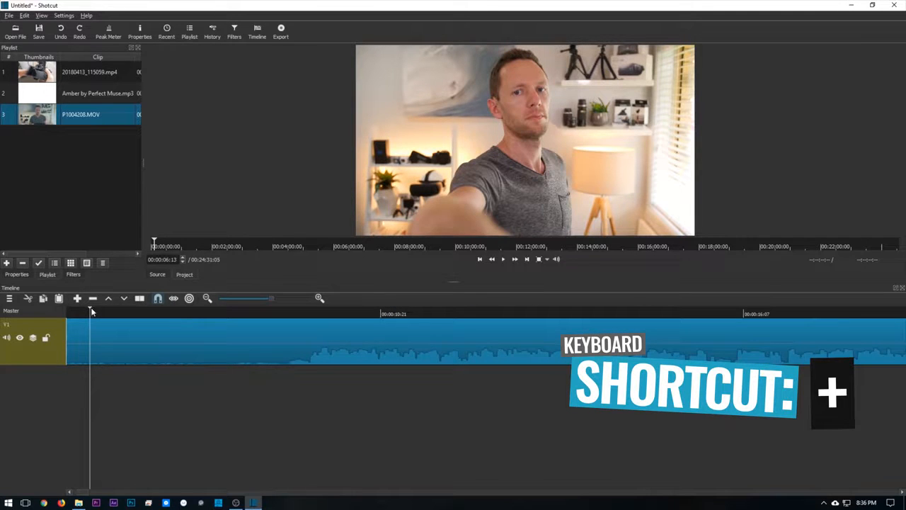
drag(91, 312, 301, 315)
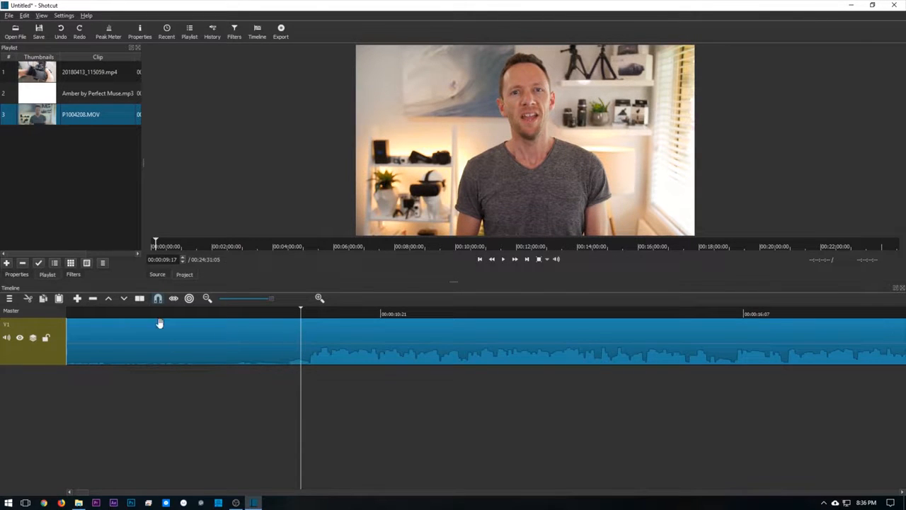
right_click(290, 340)
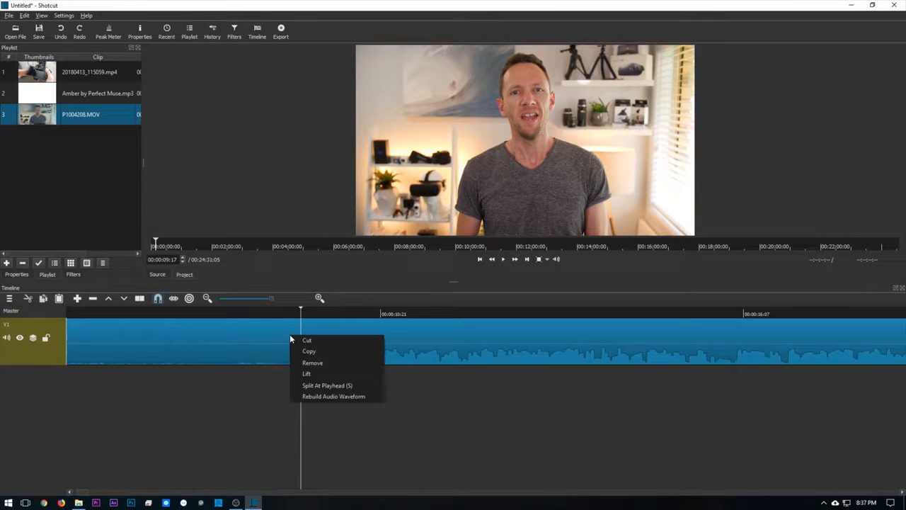
click(344, 386)
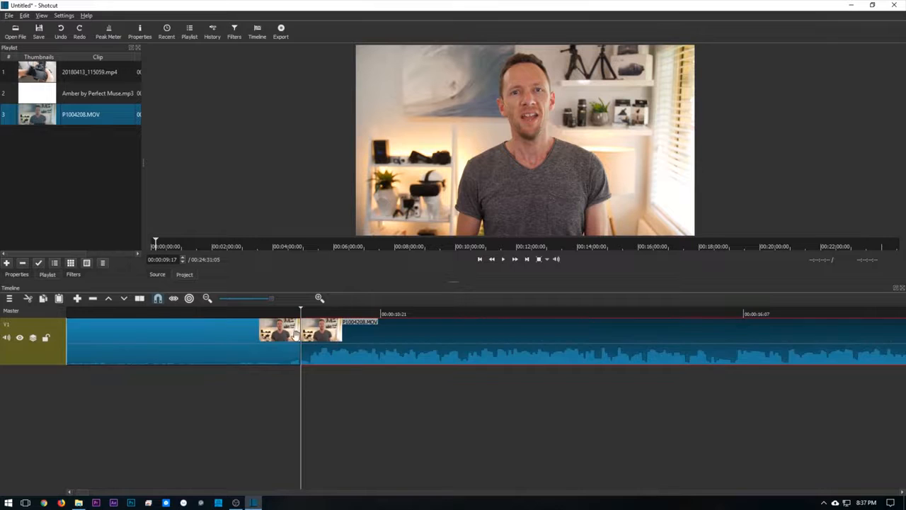
- Delete the silent section before the split and remove the gap it leaves at the start of track V1
click(213, 336)
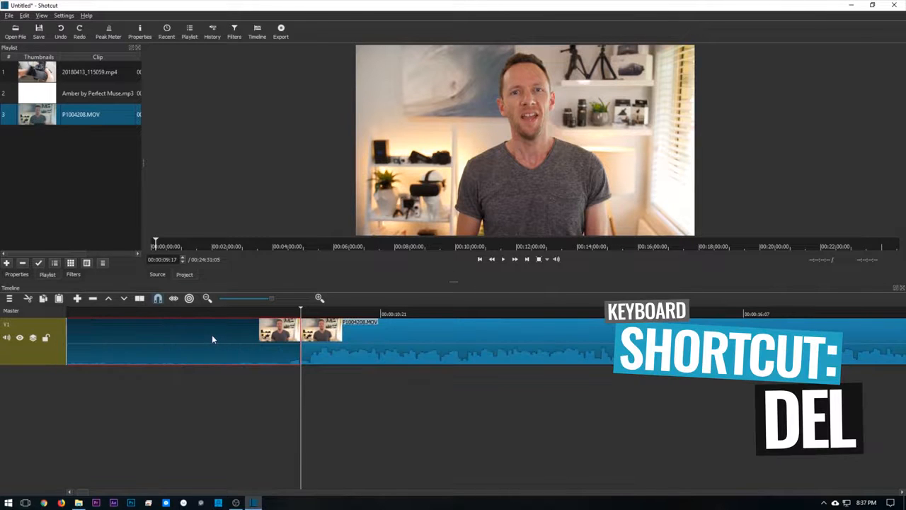
key(Delete)
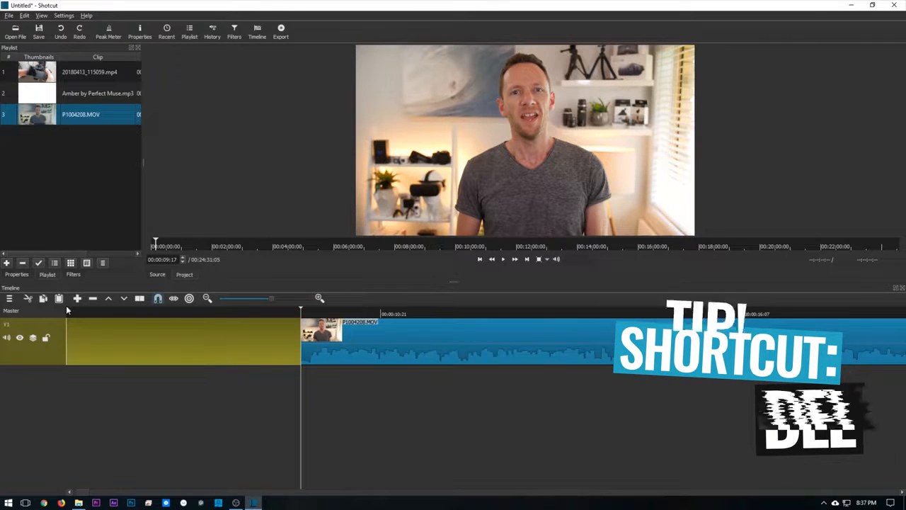
right_click(189, 339)
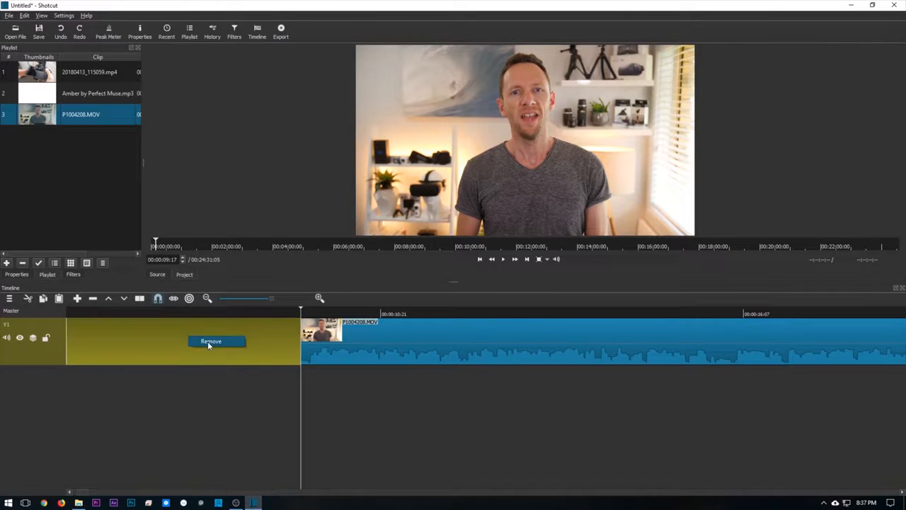
click(209, 344)
drag(82, 313, 49, 307)
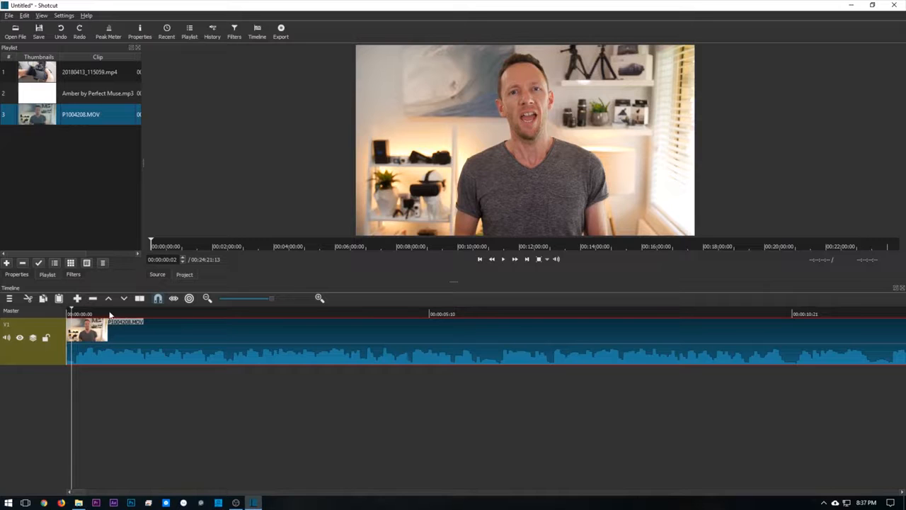
- Split P1004208.MOV at 00:23:52:01 near its end and delete the section after the split
scroll(142, 317, down, 3)
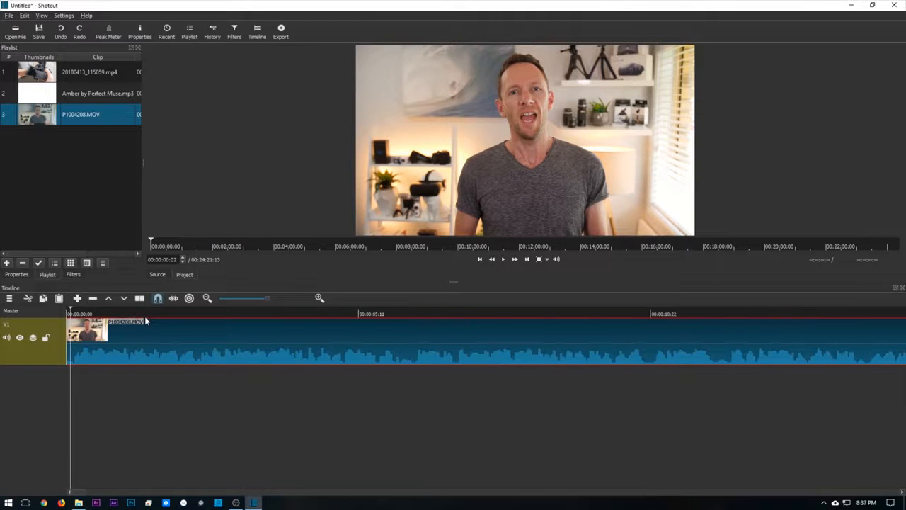
scroll(241, 329, down, 3)
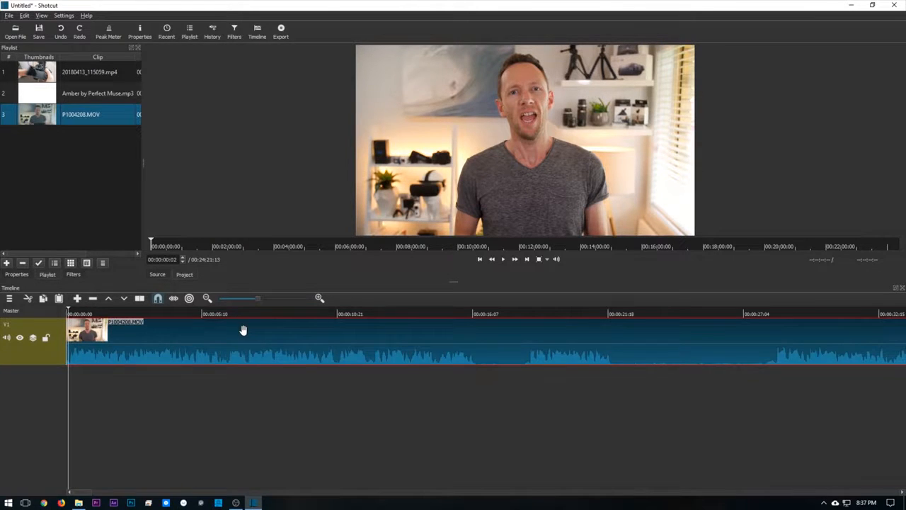
scroll(243, 330, down, 1)
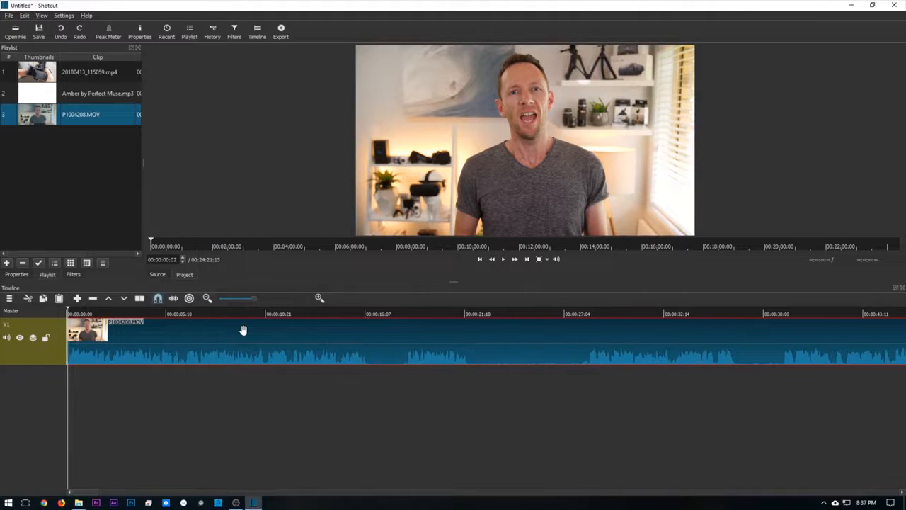
scroll(243, 330, down, 2)
click(608, 312)
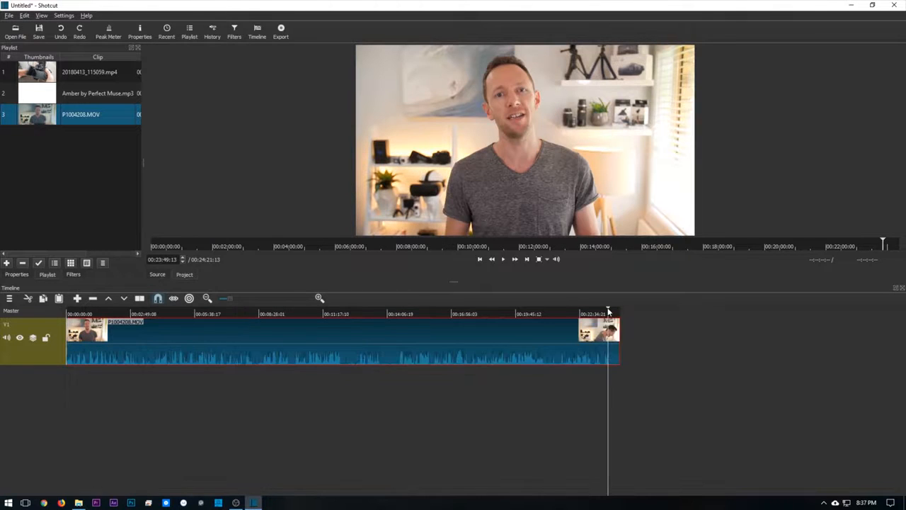
scroll(608, 311, up, 5)
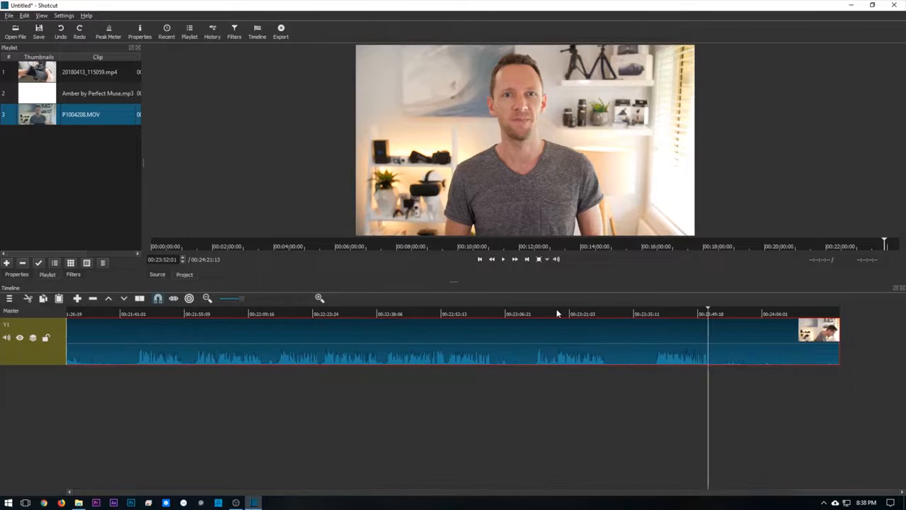
drag(574, 313, 709, 316)
key(s)
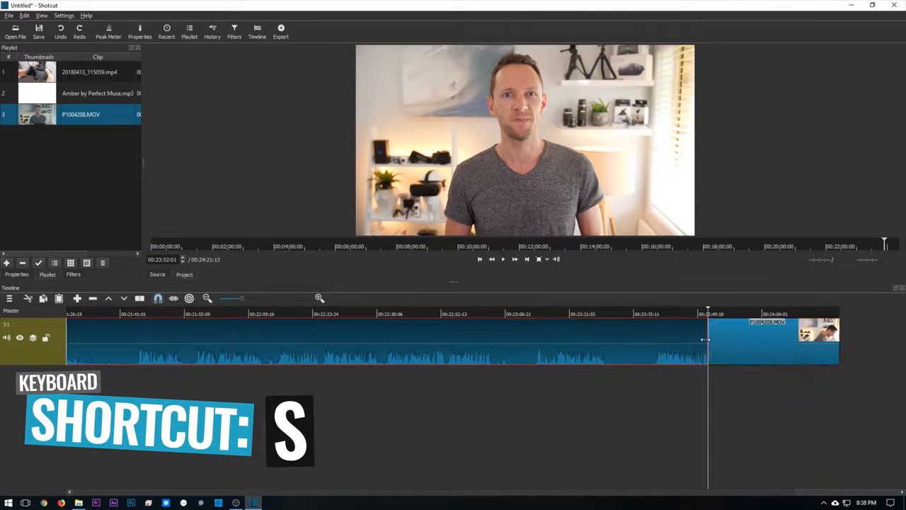
click(733, 338)
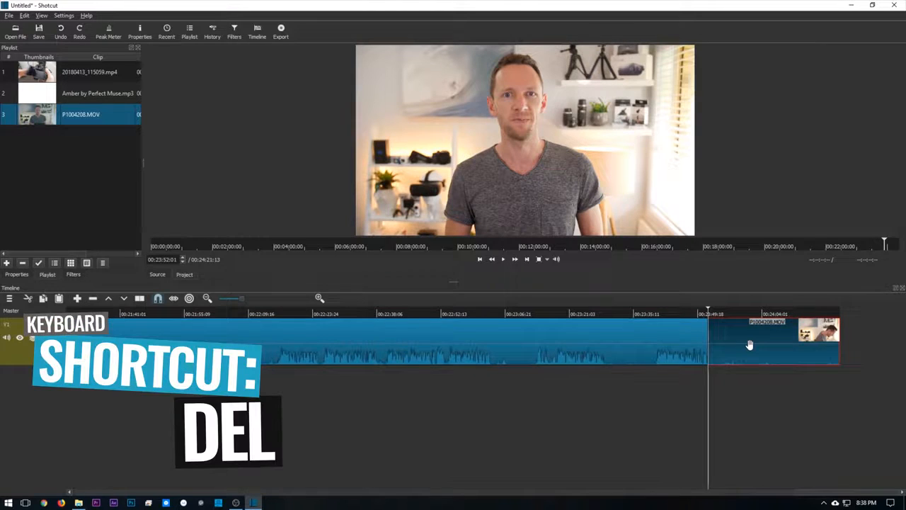
key(Delete)
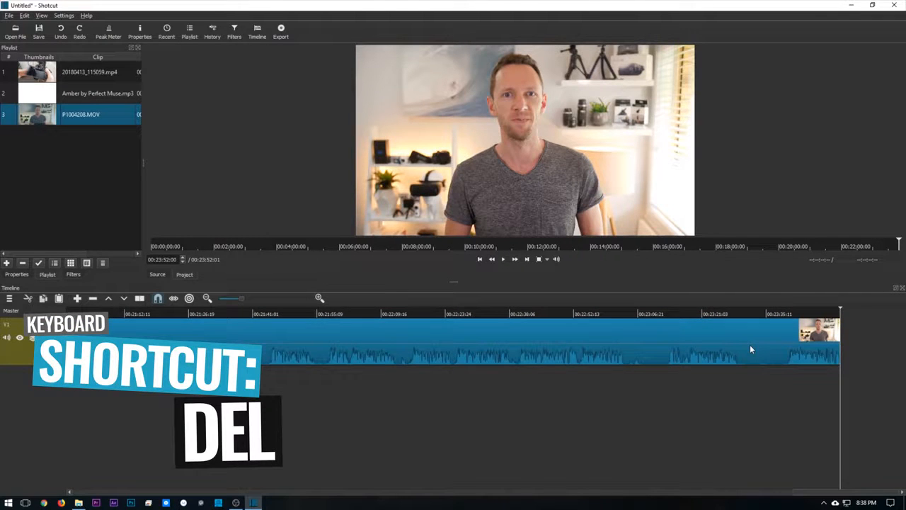
- Undo the end cut and trim the clip by its end edge so it ends at 00:23:29:22
key(ctrl+z)
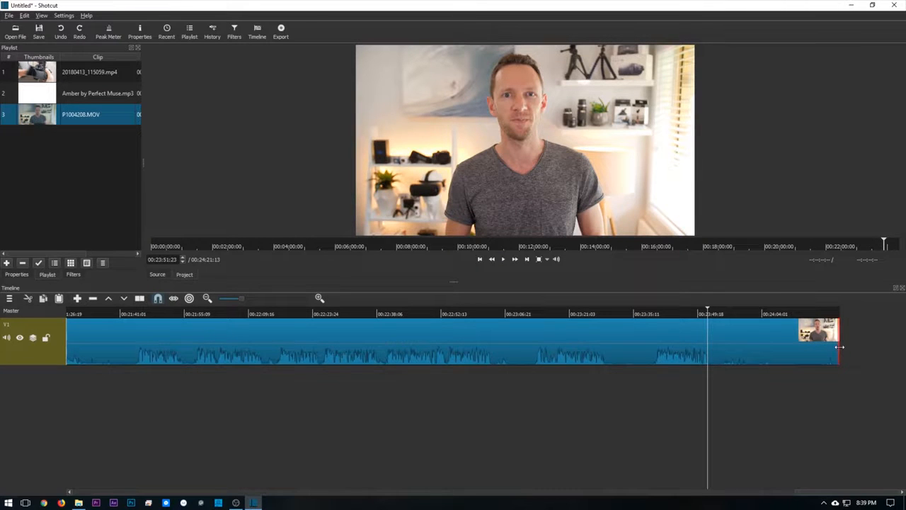
drag(835, 347, 904, 351)
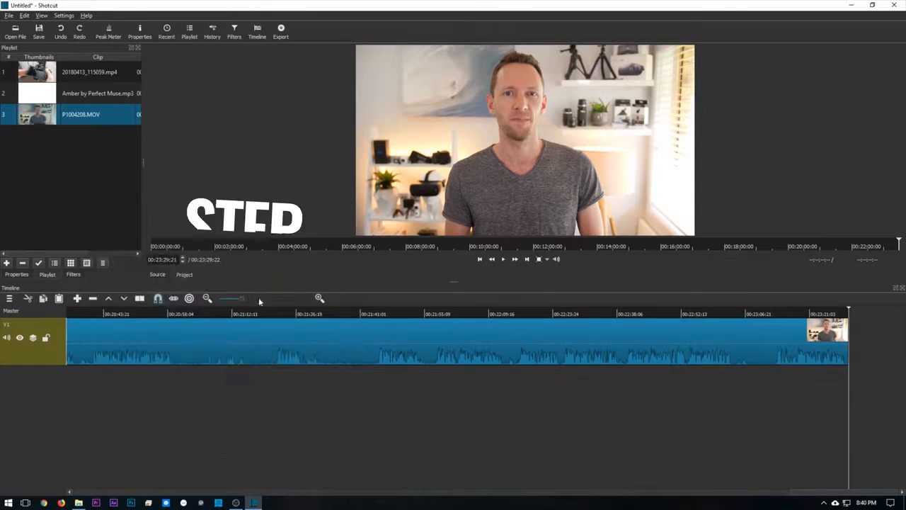
- Split the clip on track V1 at 00:00:32:04, near the beginning of the timeline
drag(219, 300, 171, 298)
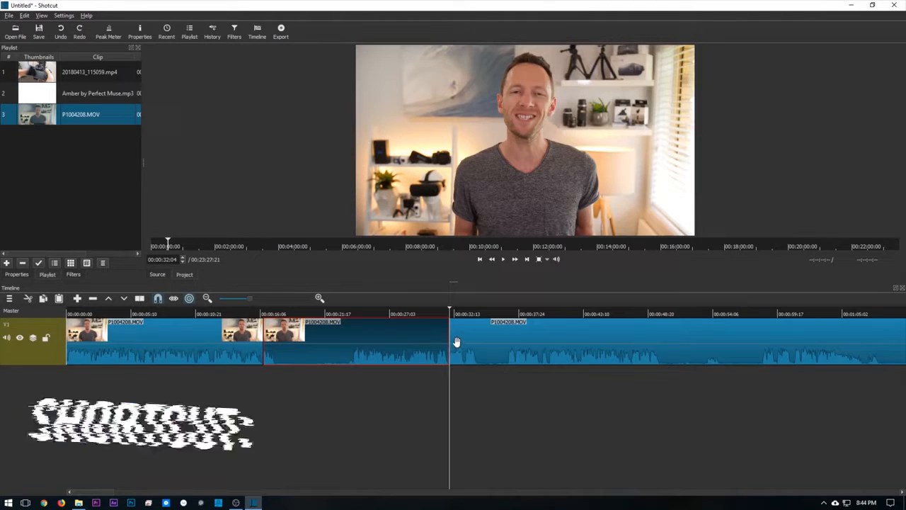
key(s)
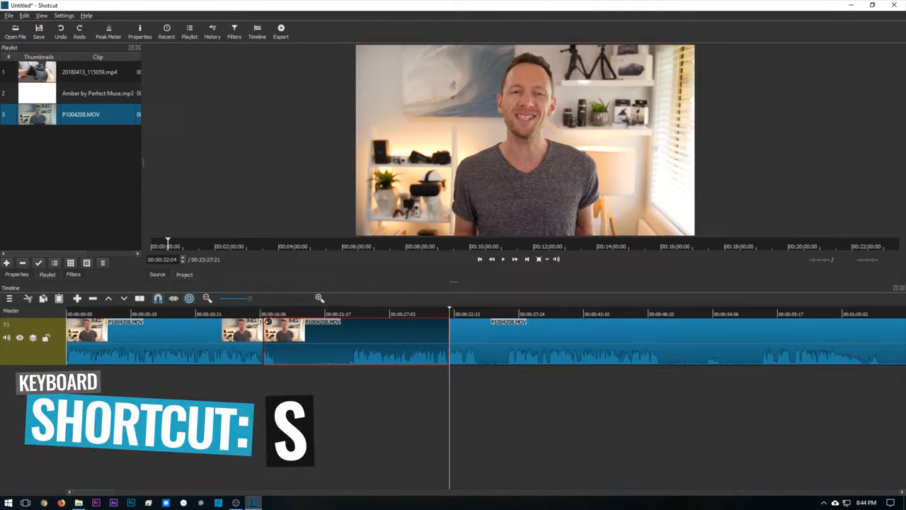
- Delete the section between the two splits on track V1 and remove the gap it leaves
key(Delete)
click(322, 337)
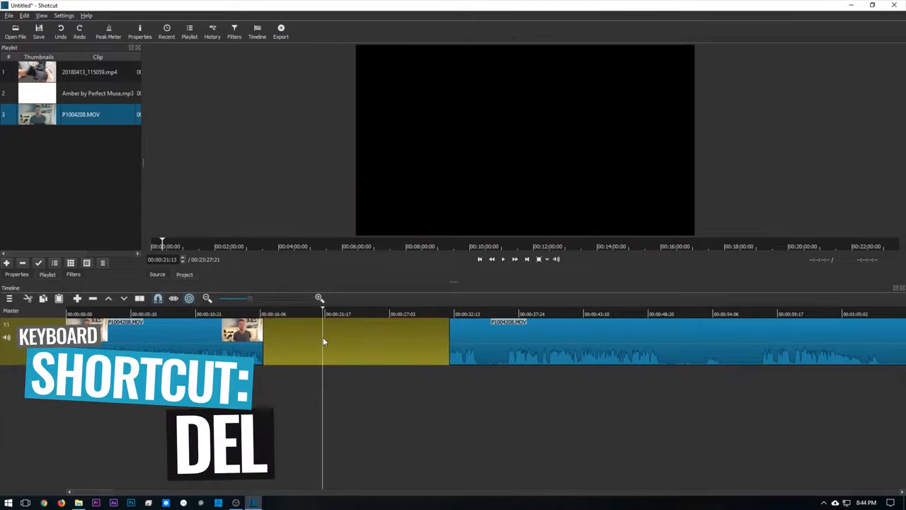
right_click(323, 337)
click(330, 343)
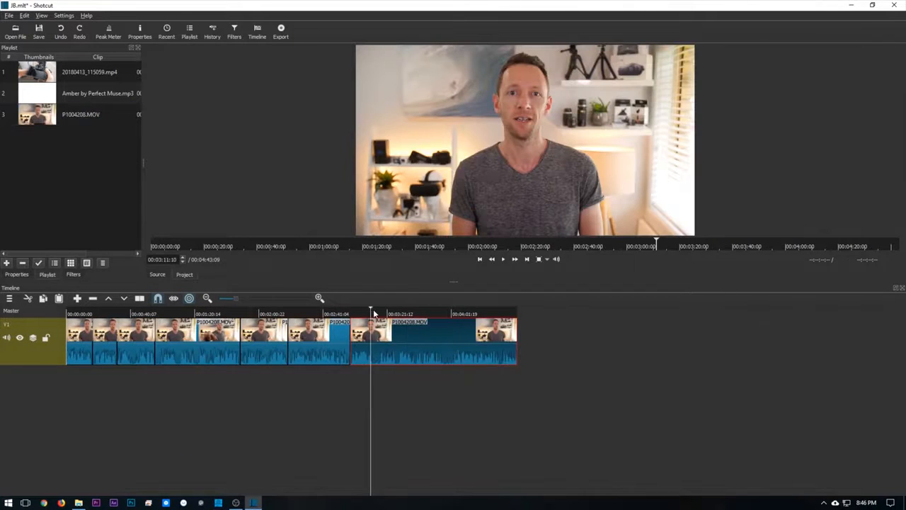
- Split the last clip on track V1 at 00:03:12:14 and trim about 4 seconds off the start of the section after the split
click(373, 312)
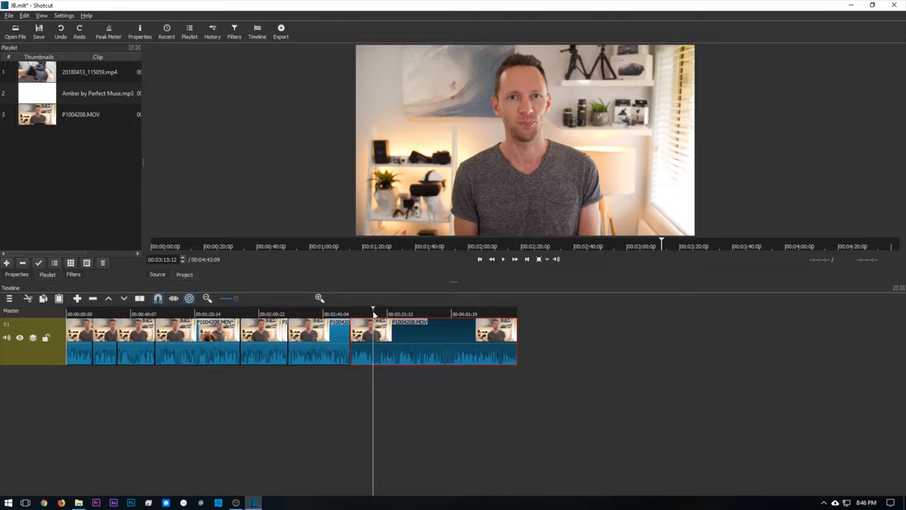
key(s)
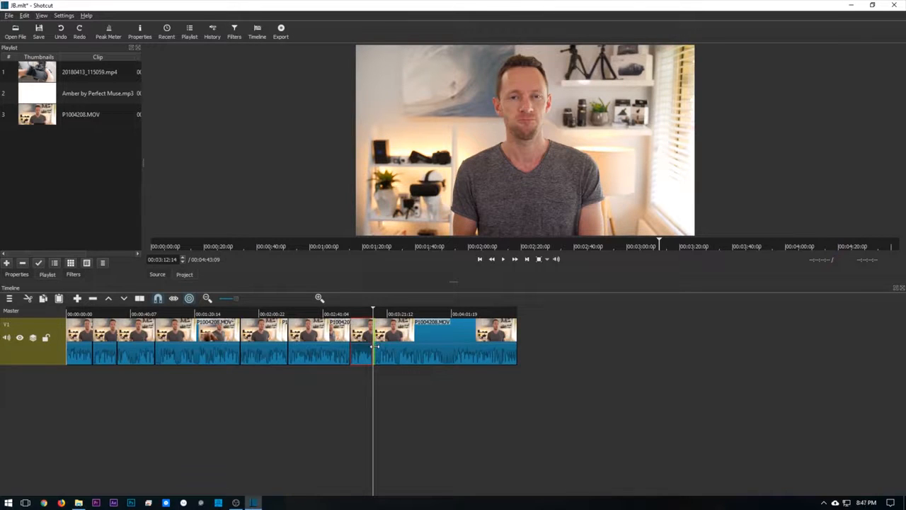
drag(373, 347, 386, 349)
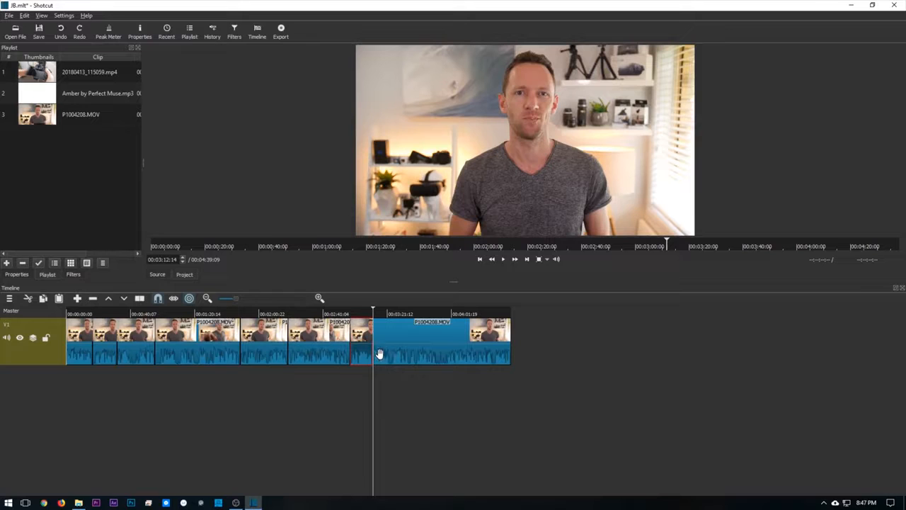
- Split the last clip on track V1 at 00:03:51:17 and trim about 7.5 seconds off the start of its second part
click(407, 331)
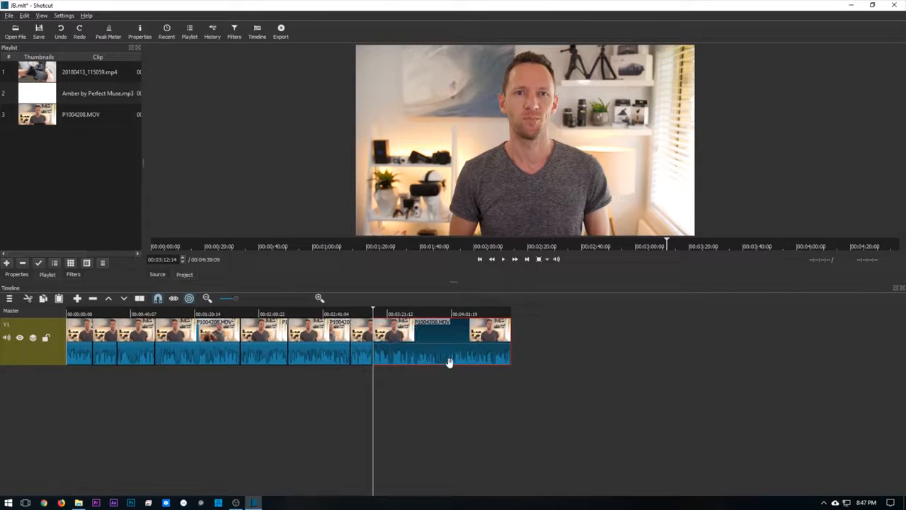
click(432, 315)
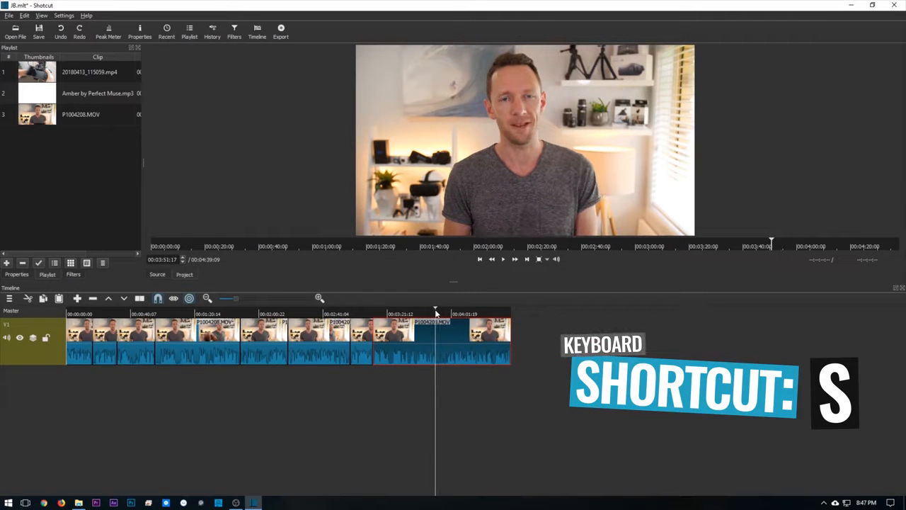
key(s)
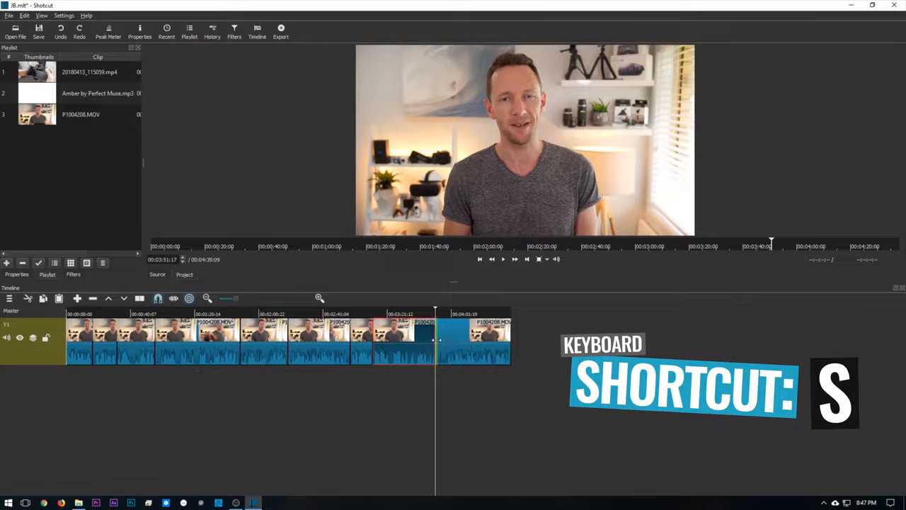
drag(437, 341, 455, 336)
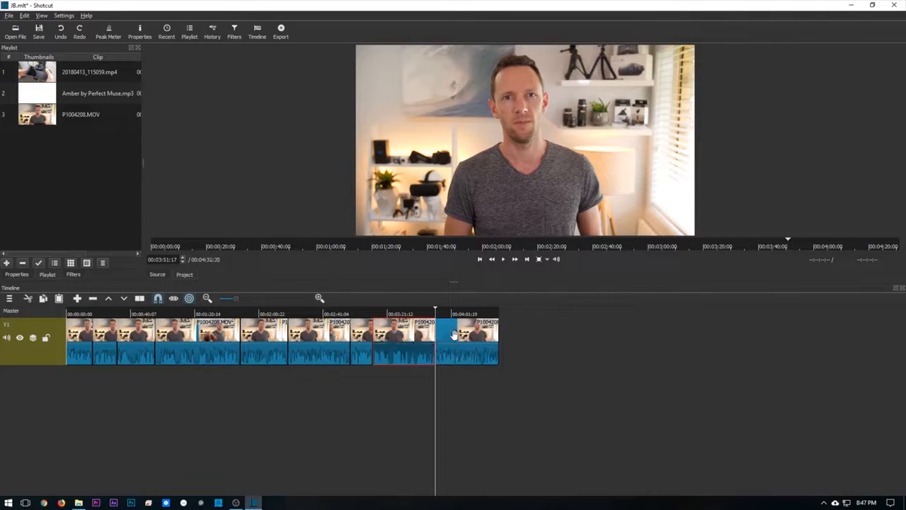
click(514, 347)
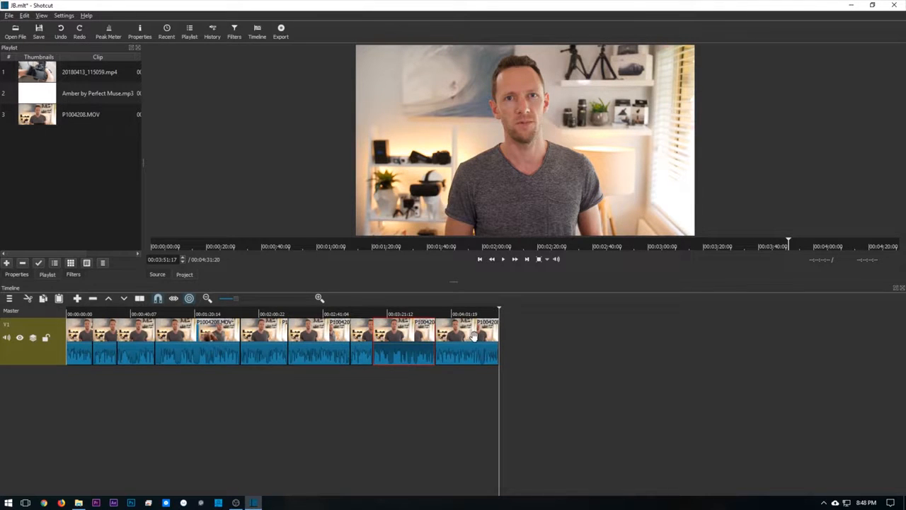
drag(471, 336, 582, 338)
drag(408, 346, 640, 361)
drag(360, 344, 611, 353)
key(ctrl+z)
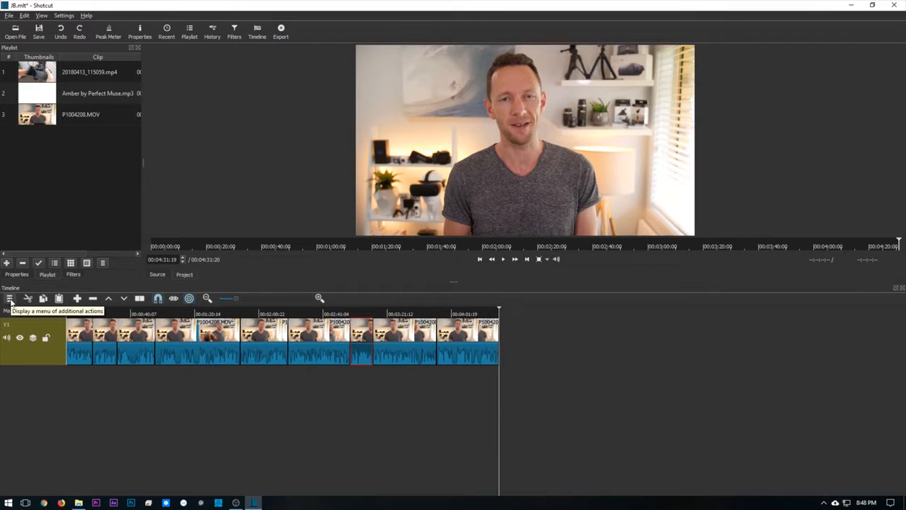
- Add a second video track above V1 and open 20180413_115059.mp4 from the playlist in the source viewer
click(9, 301)
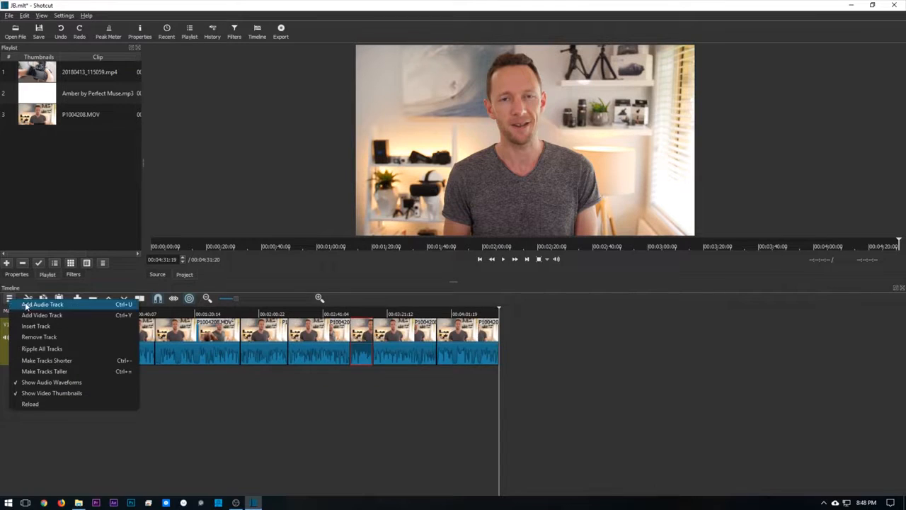
click(29, 316)
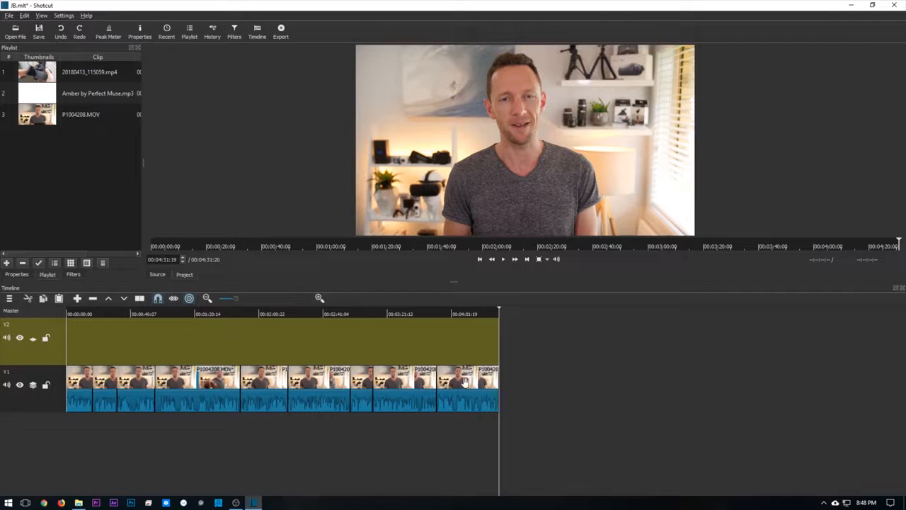
click(53, 78)
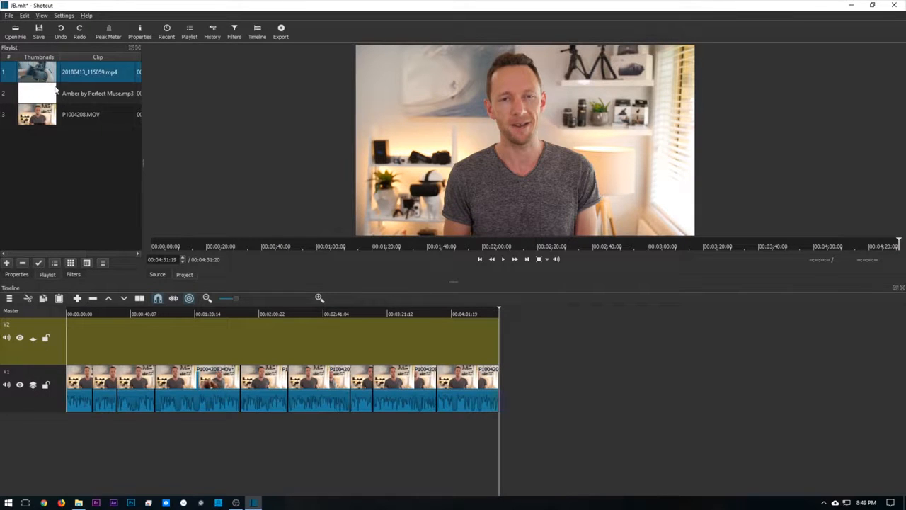
double_click(38, 73)
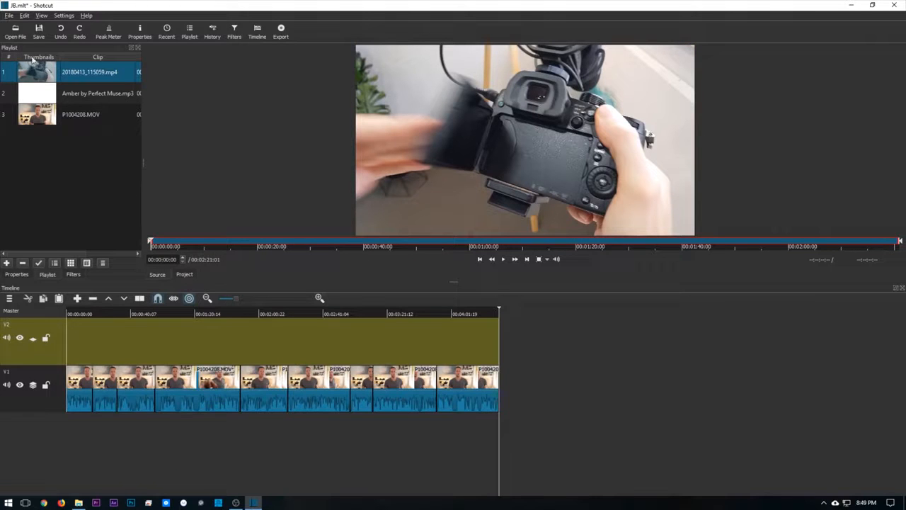
- Set the in point of 20180413_115059.mp4 at 00:00:32:11 and its out point at 00:00:46:01
click(229, 243)
click(331, 243)
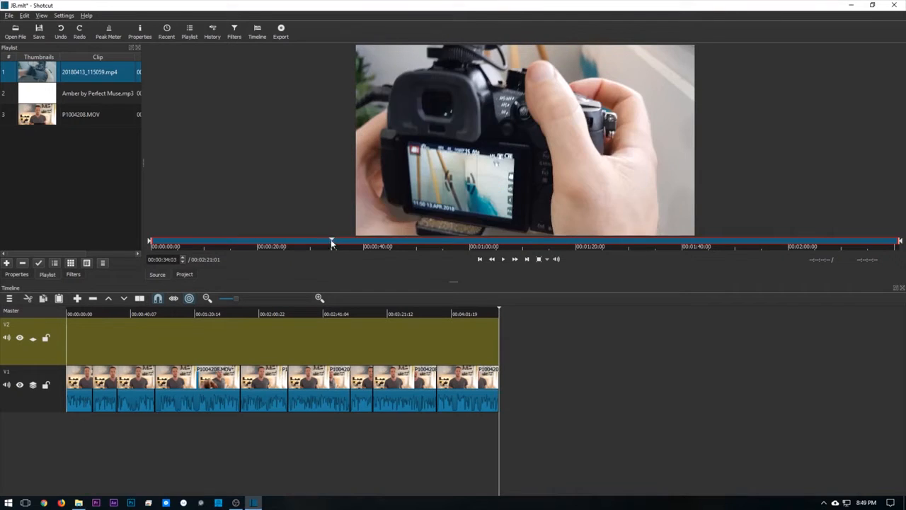
click(319, 243)
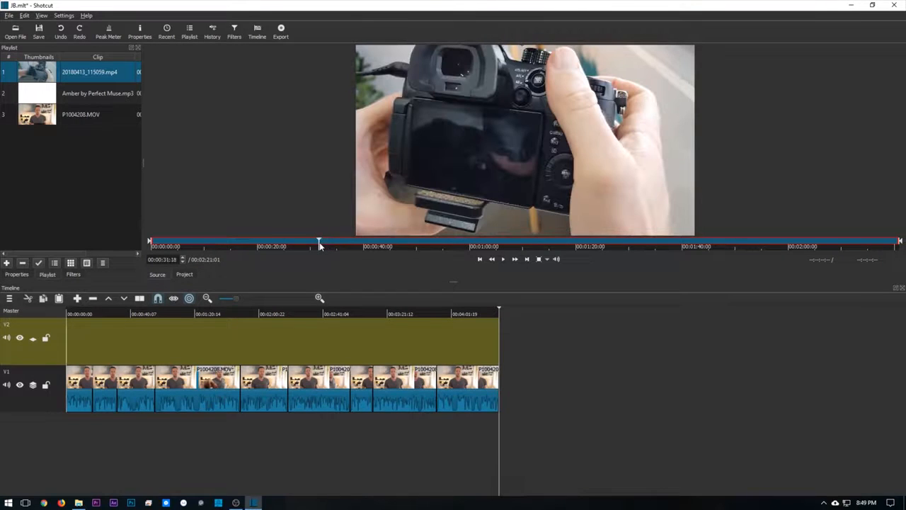
click(321, 244)
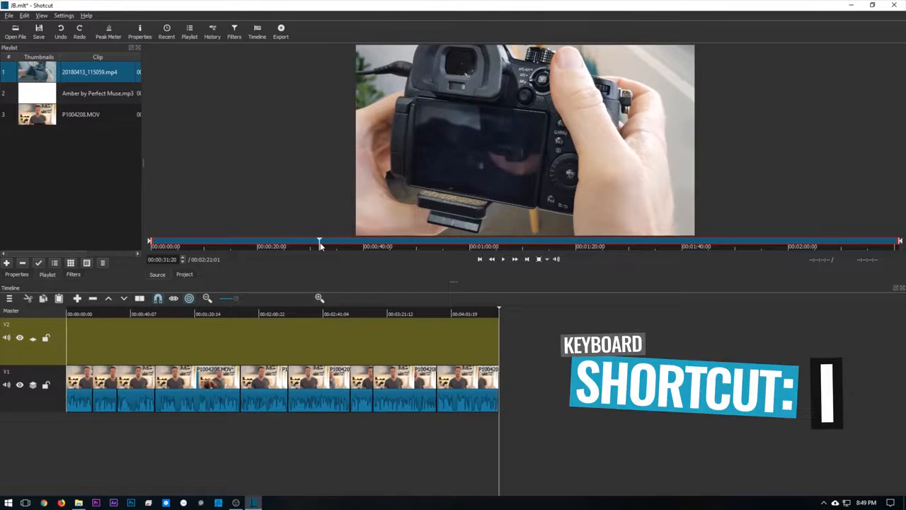
key(i)
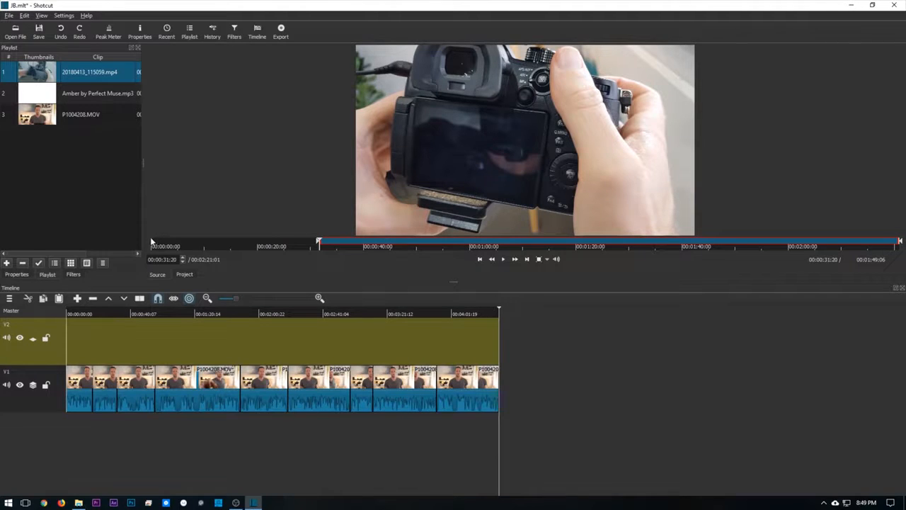
drag(319, 244, 395, 241)
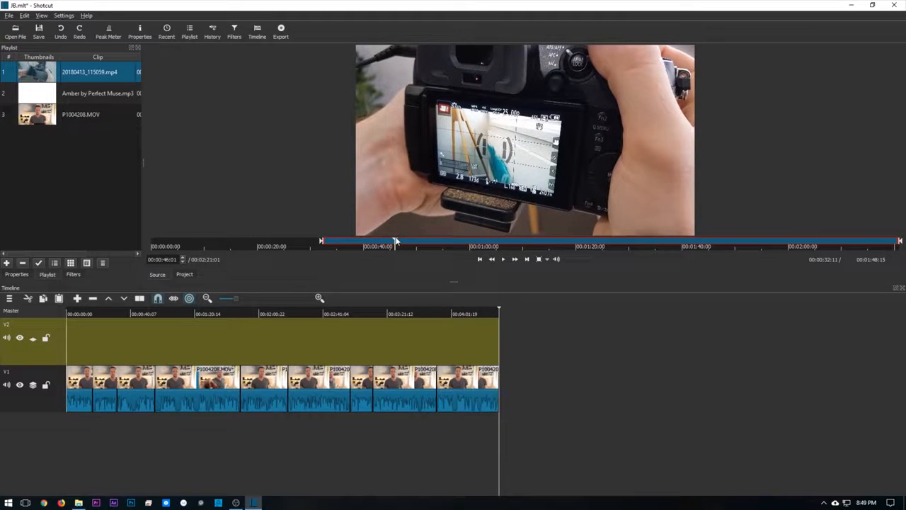
key(o)
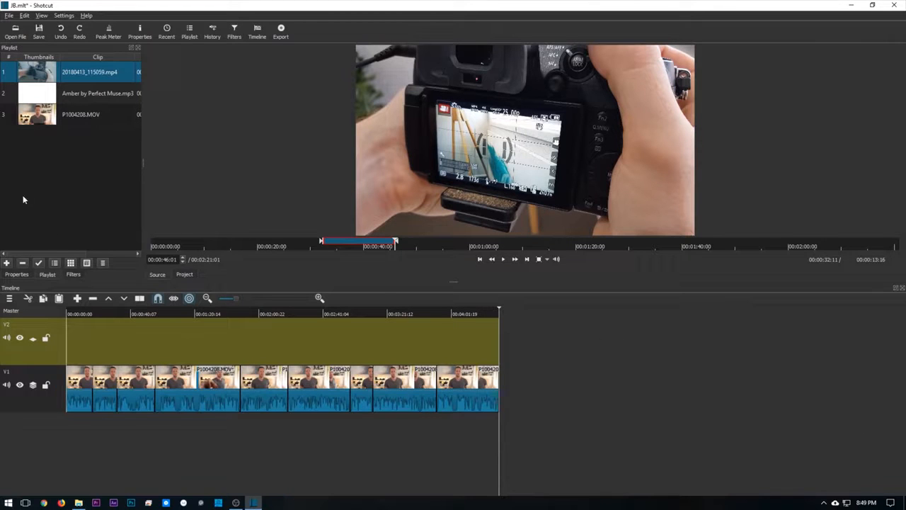
- Place the marked section on track V2, starting at about 00:00:51, and extend the clip's end slightly
click(77, 299)
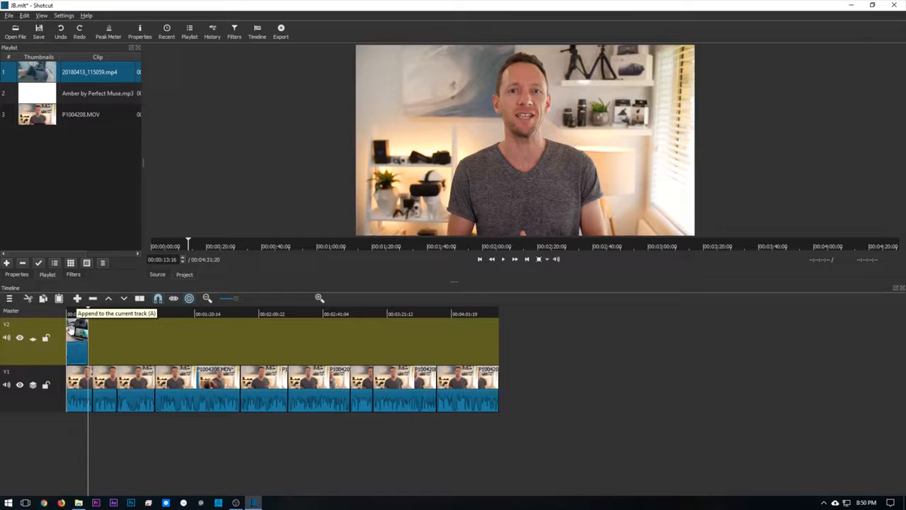
drag(76, 352, 155, 346)
drag(161, 347, 160, 346)
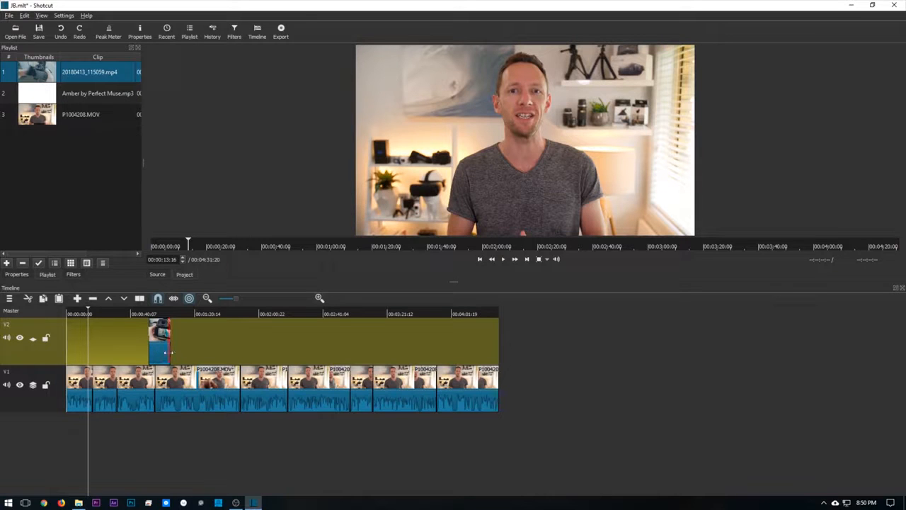
drag(174, 356, 178, 357)
- Mute tracks V1 and V2 and scrub across the overlay clip up to 00:01:14:01
click(139, 383)
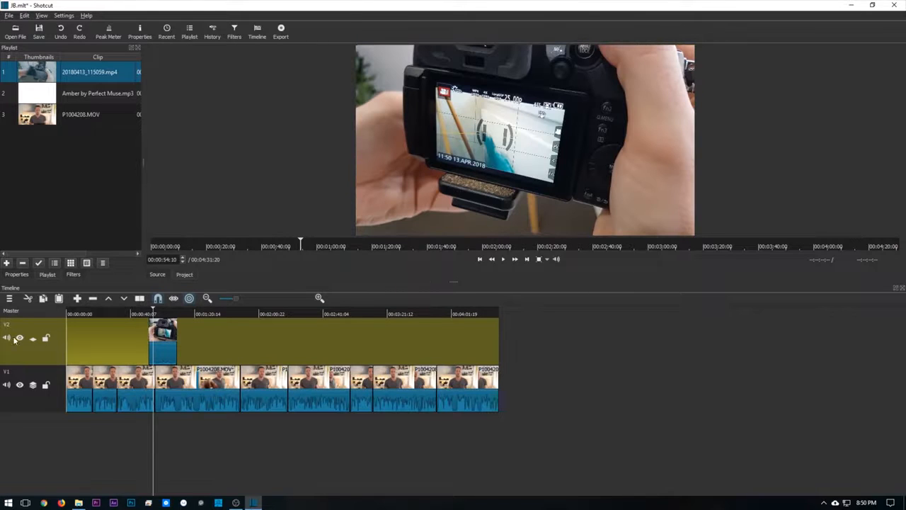
click(7, 338)
drag(135, 310, 184, 310)
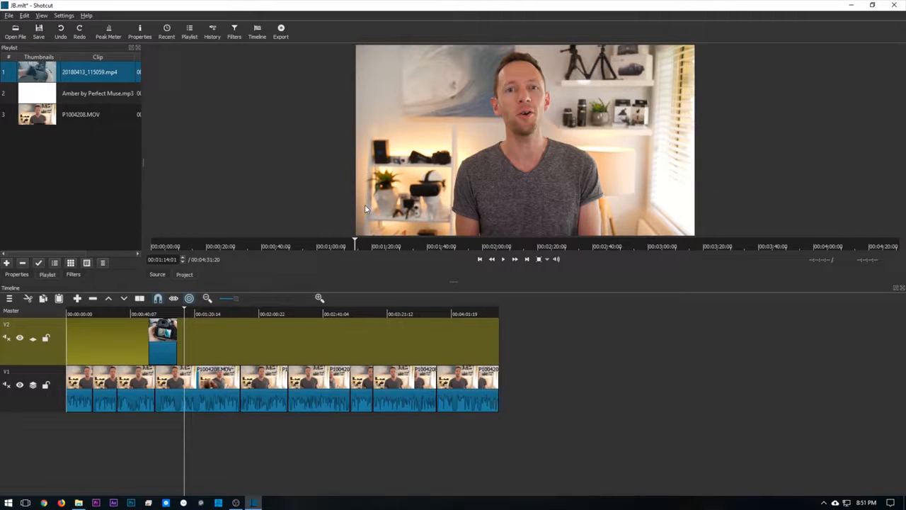
- Play the timeline from its beginning and split the first clip on track V1 at 00:00:03:01
click(71, 313)
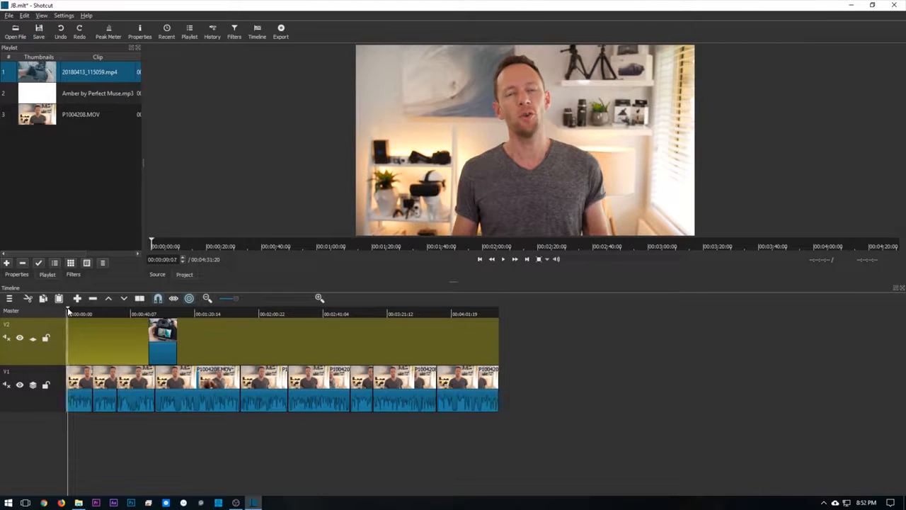
drag(72, 310, 65, 317)
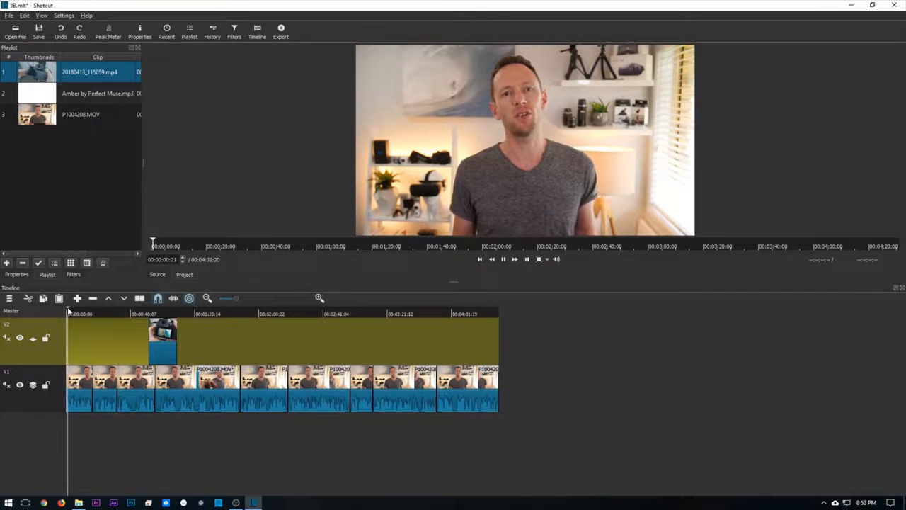
key(space)
click(77, 379)
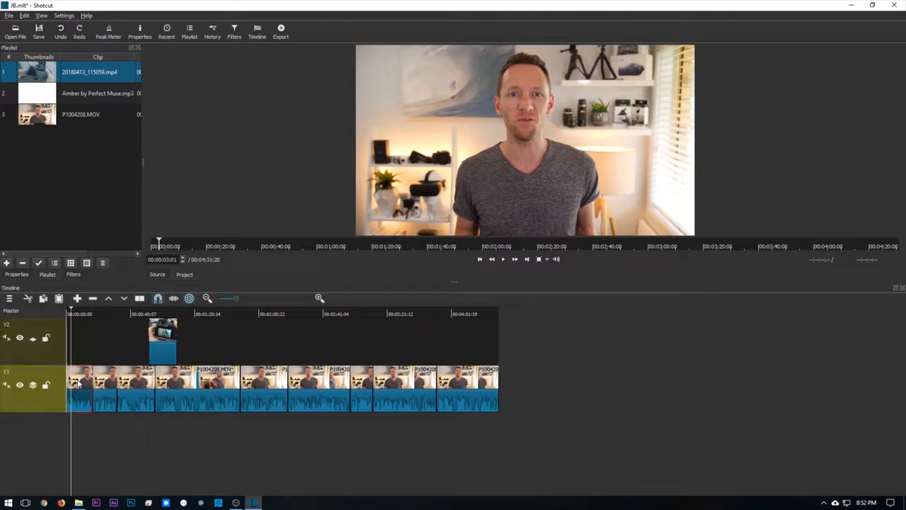
- Continue playback and split track V1 again at 00:00:09:11
key(space)
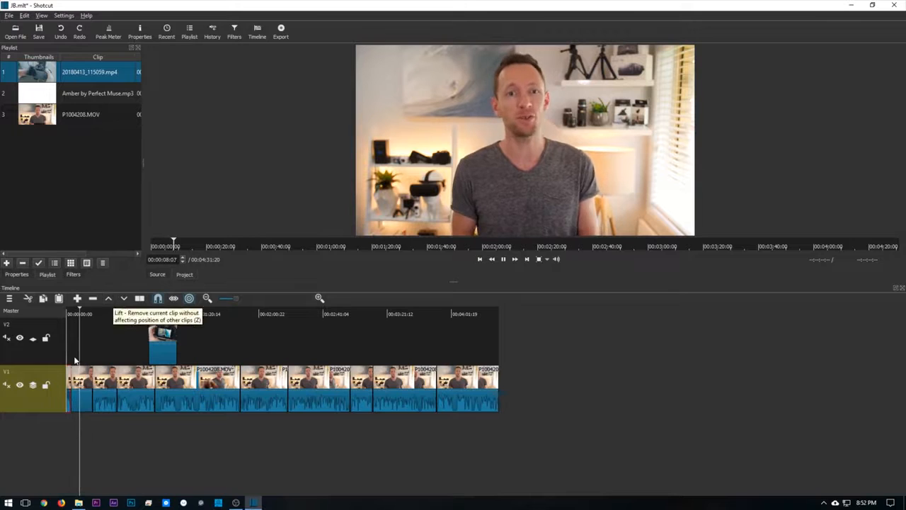
key(space)
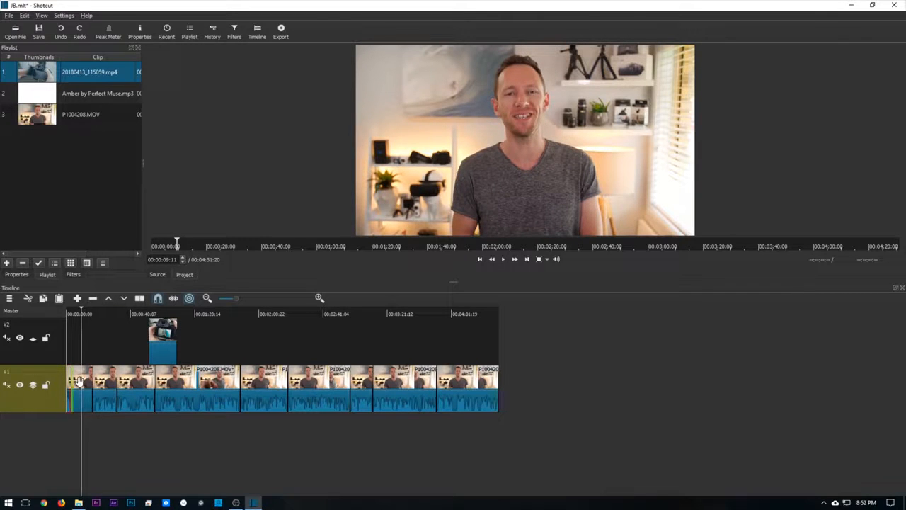
key(s)
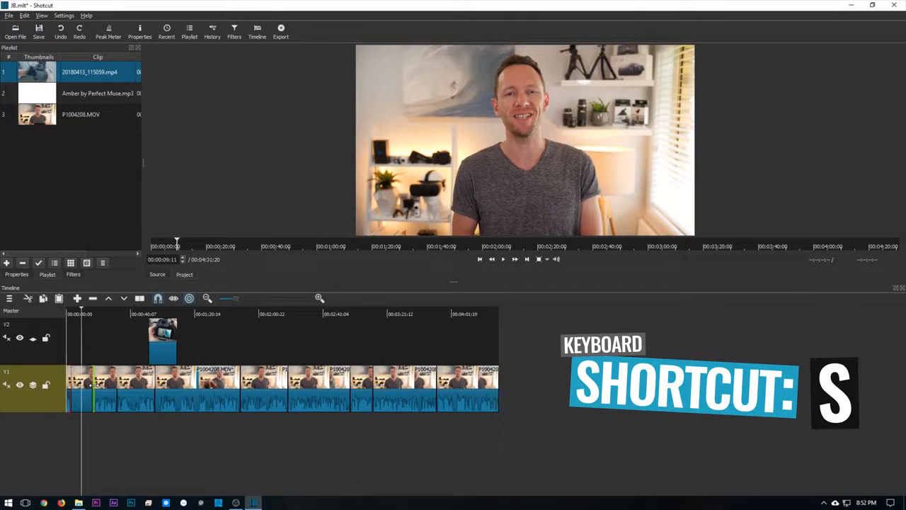
- Add a Text video filter to the short P1004208.MOV section on track V1 between 00:00:03:01 and 00:00:09:11
click(78, 371)
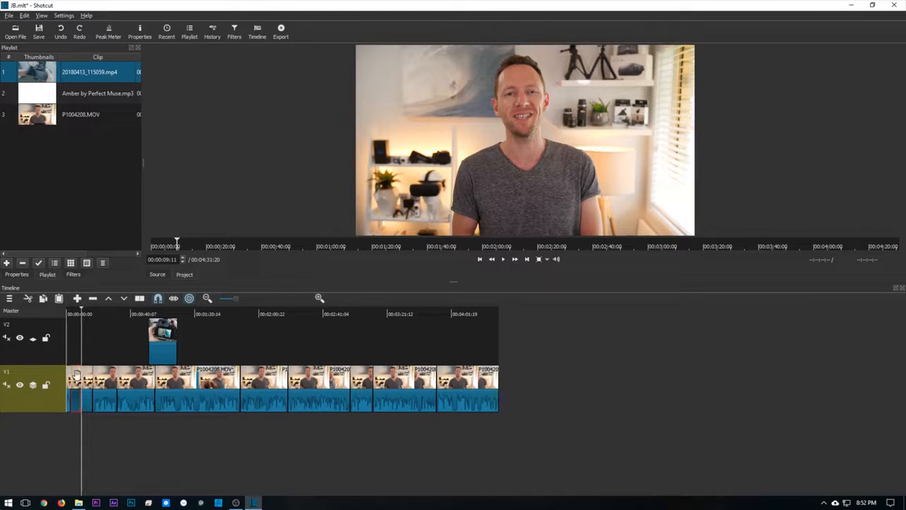
click(70, 276)
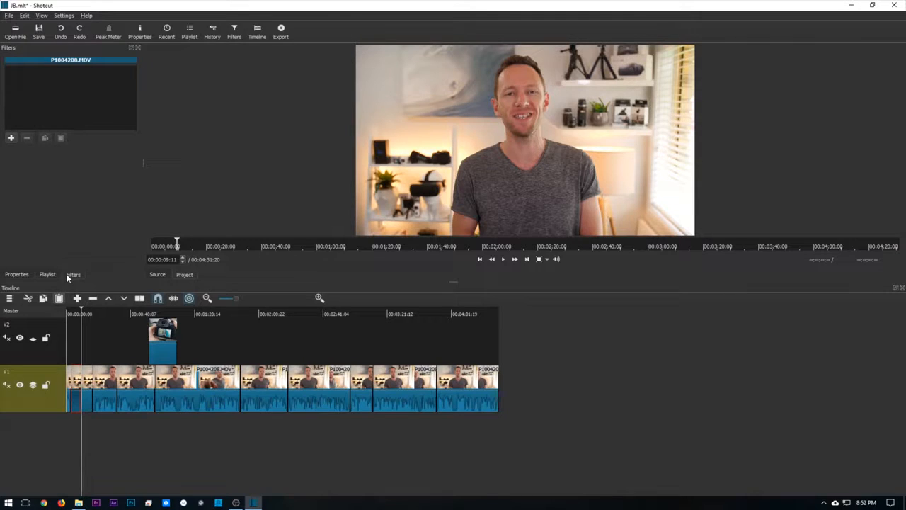
click(10, 138)
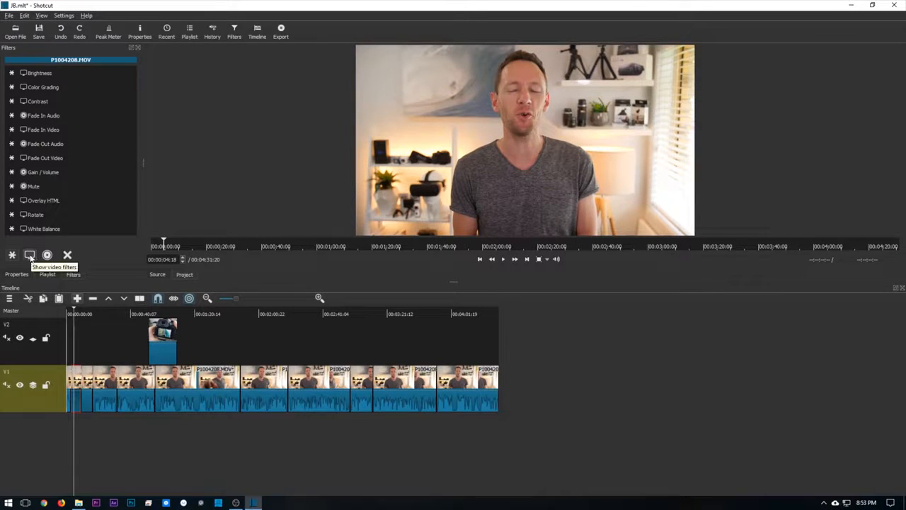
click(30, 256)
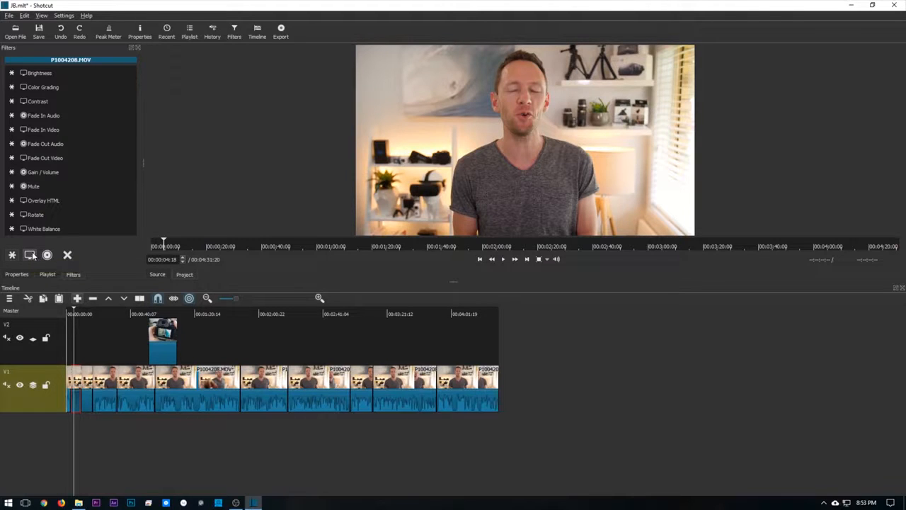
drag(133, 99, 126, 215)
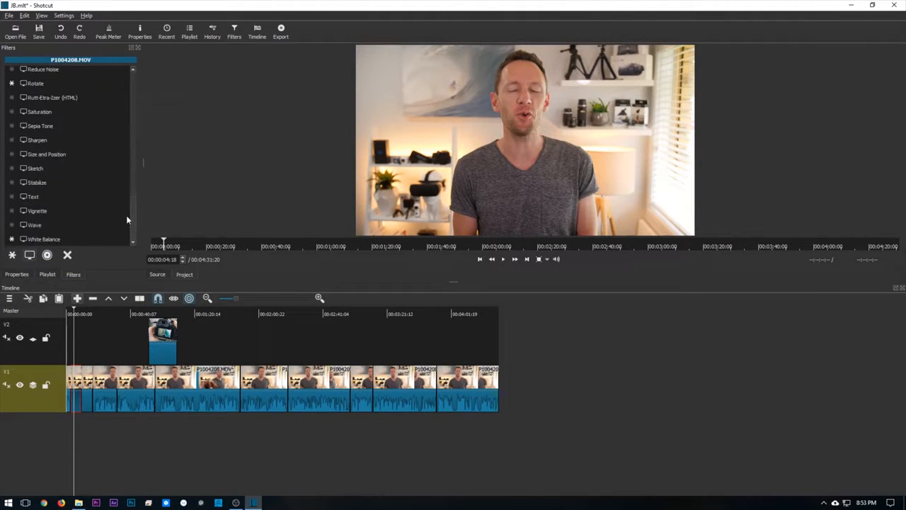
click(32, 196)
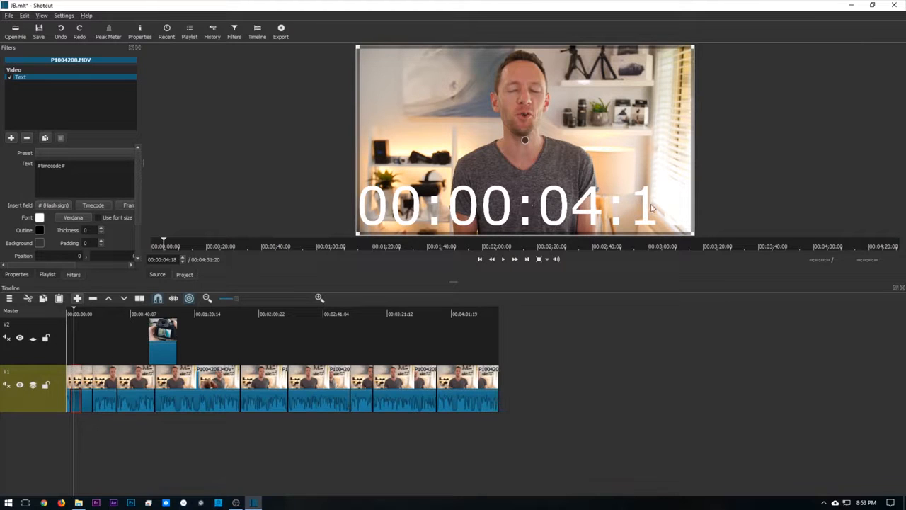
- Replace the timecode text with the presenter's full name and "Primal Video" on a second line
drag(66, 166, 3, 165)
text(Justin Brown)
key(Return)
text(Primal Video)
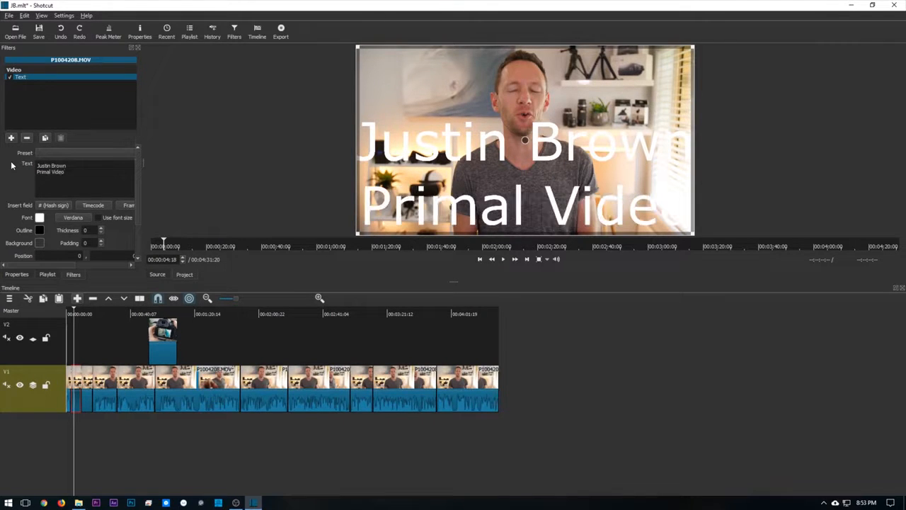
- Colour the title text bright blue and set its font to Oswald Bold
click(40, 225)
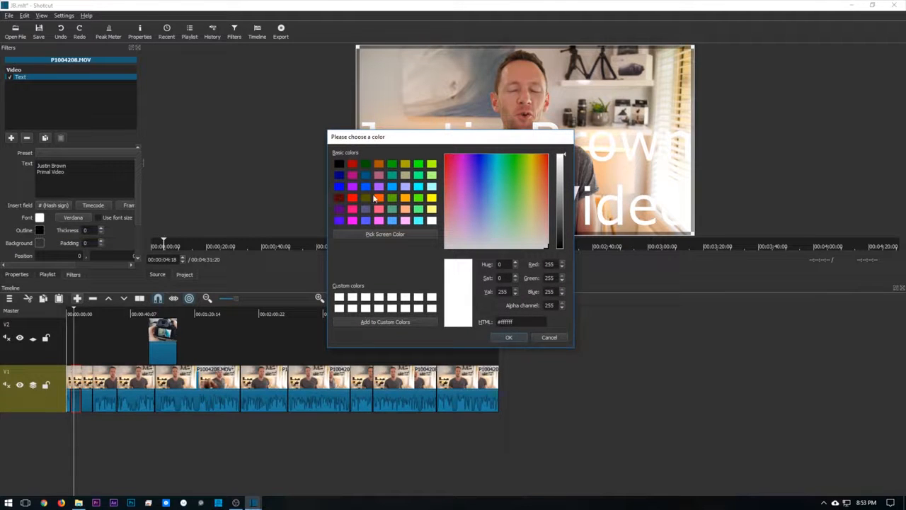
click(393, 188)
click(515, 337)
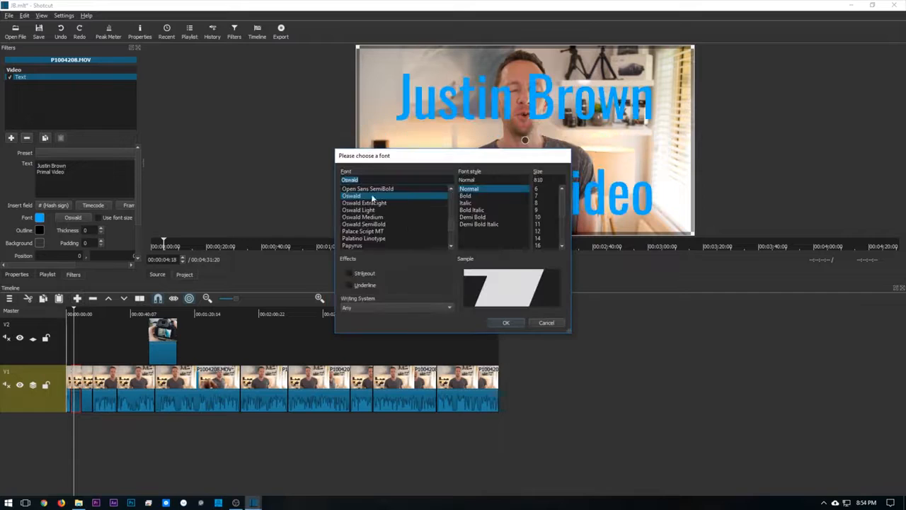
click(465, 196)
click(516, 323)
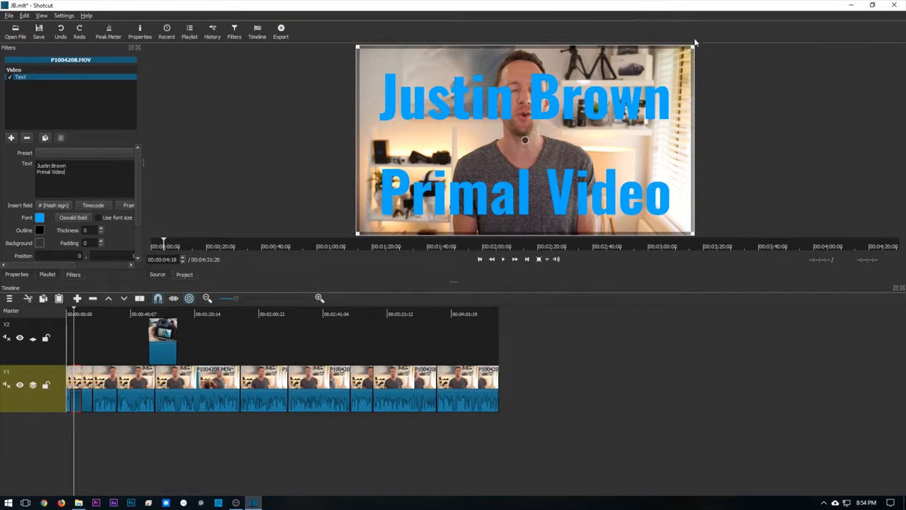
- Shrink the title's box to about 1407 x 743 in the video frame's lower-left corner and delete its second line of text
drag(690, 50, 479, 173)
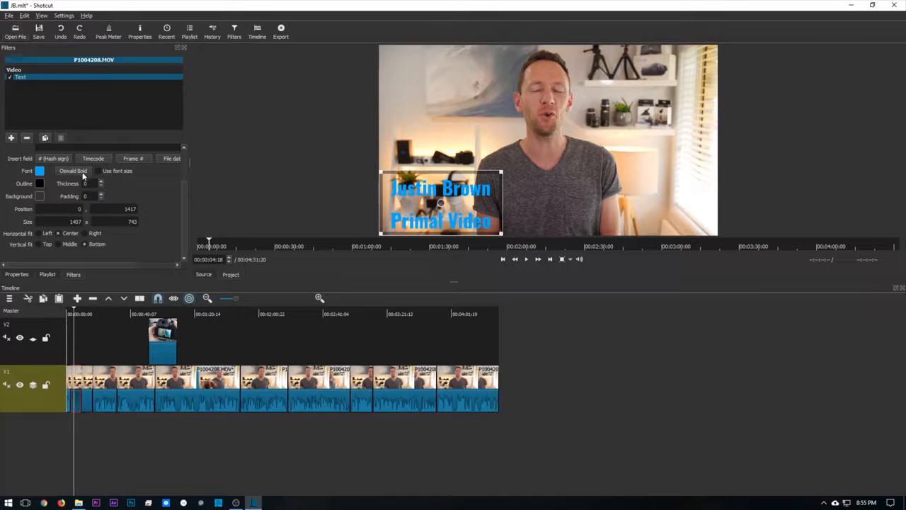
scroll(83, 175, up, 3)
key(shift+Home)
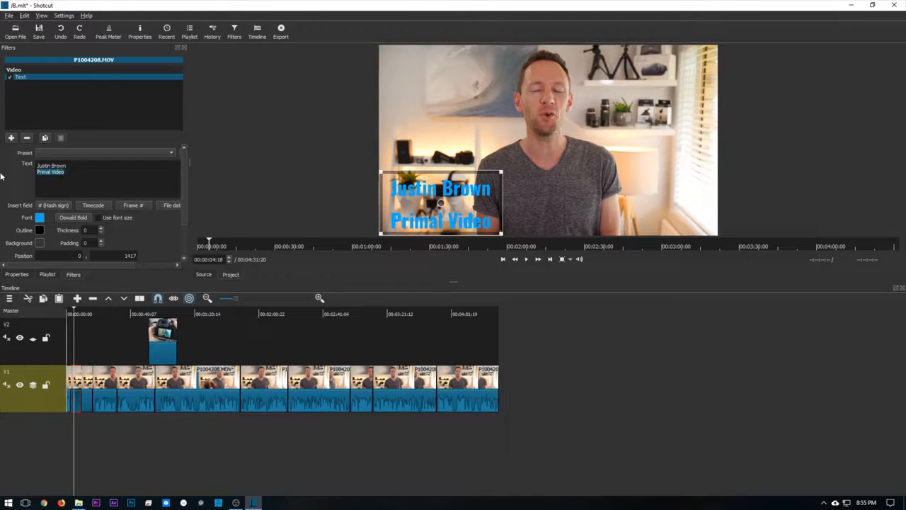
key(BackSpace)
key(BackSpace)
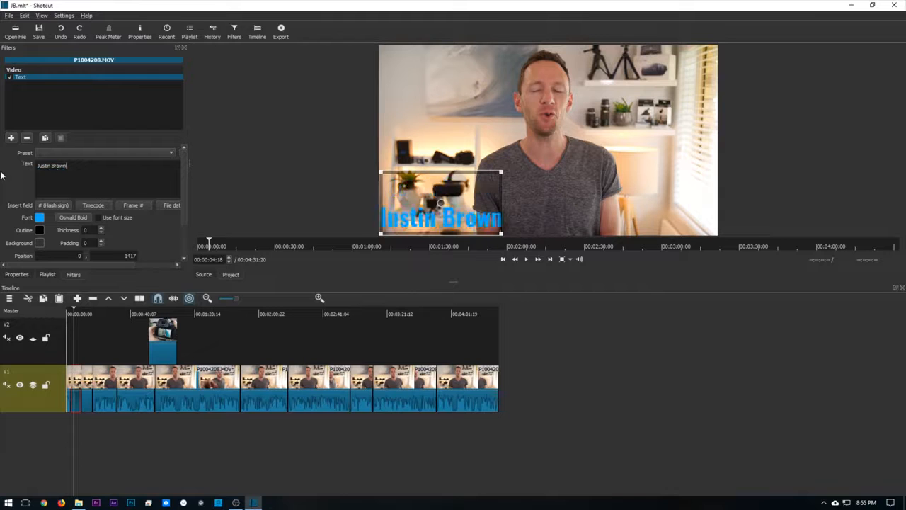
- Duplicate the Text filter on the same clip and change the copy's text to "Primal Video"
click(46, 139)
click(21, 85)
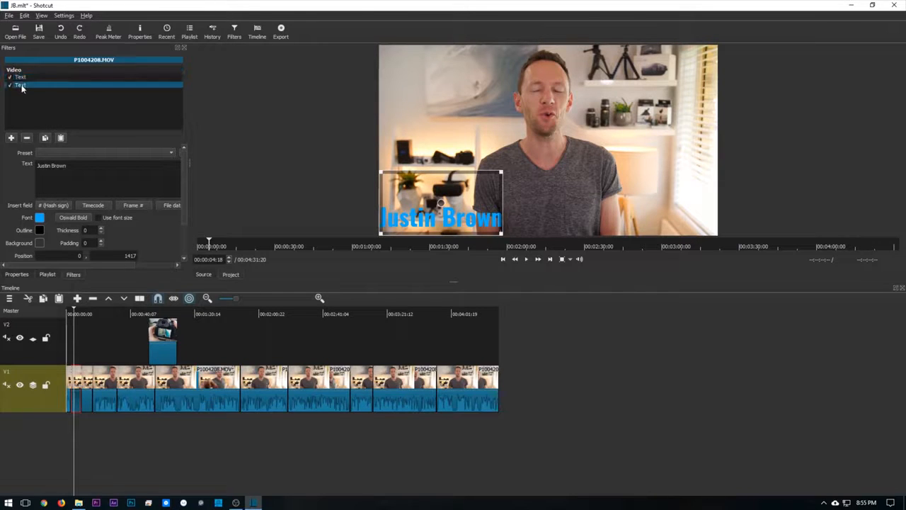
key(ctrl+a)
key(ctrl+v)
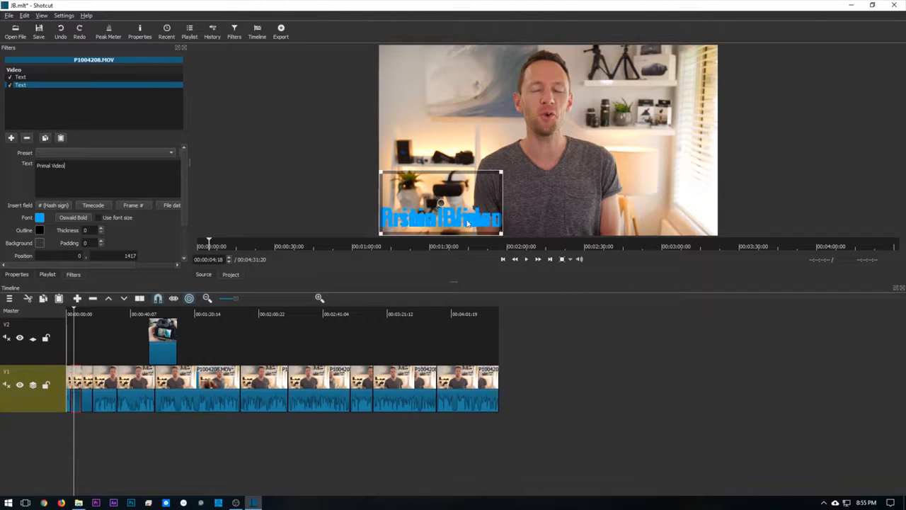
- Position the name text at about 118, 1144 and align the "Primal Video" text beneath it at about 112, 1422
click(20, 76)
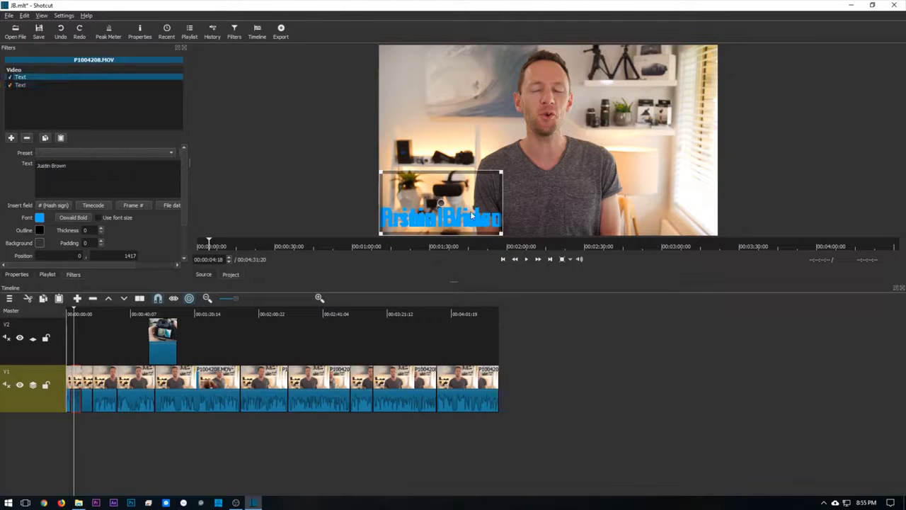
drag(446, 202, 454, 177)
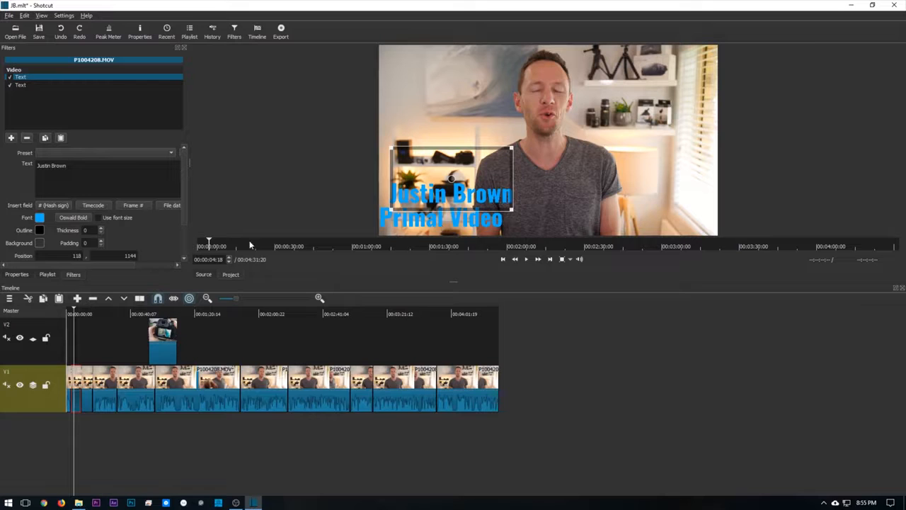
click(21, 85)
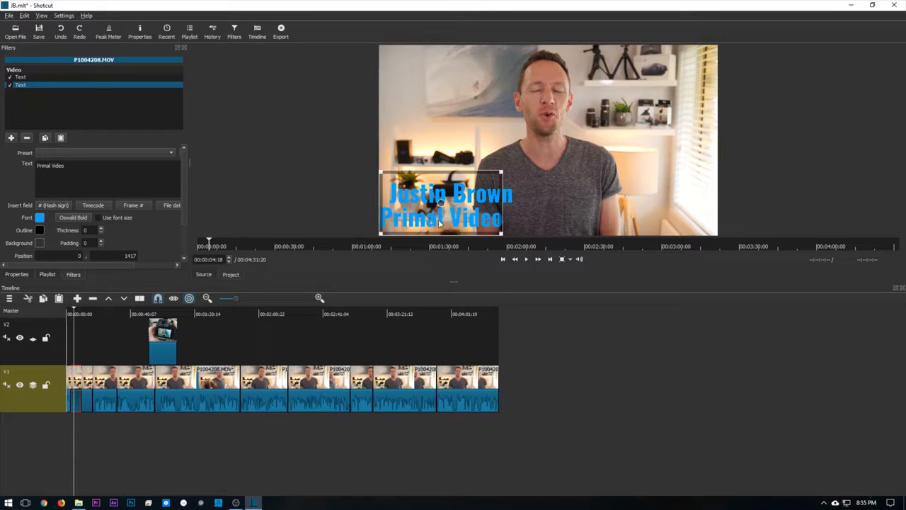
drag(446, 205, 459, 208)
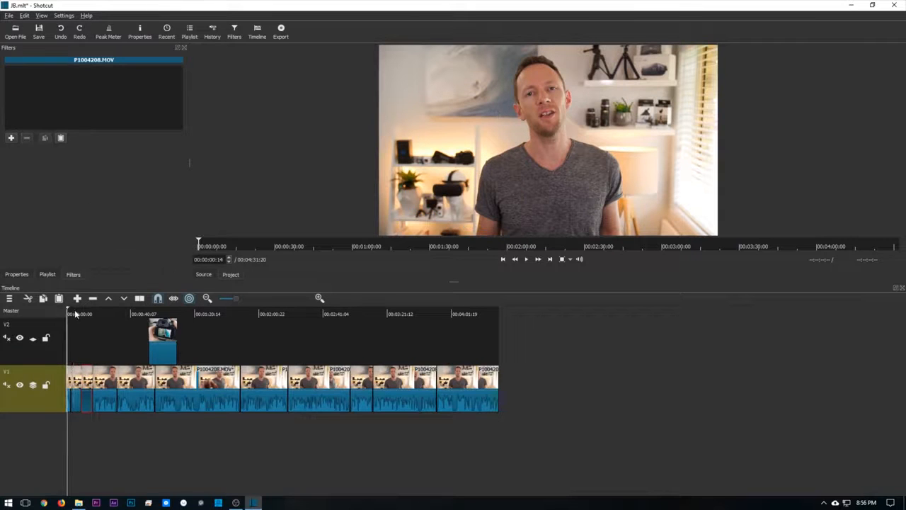
- Play the opening from about 00:00:01:04 to review the title's timing, and return the playhead to 00:00:06:12
drag(72, 314, 69, 318)
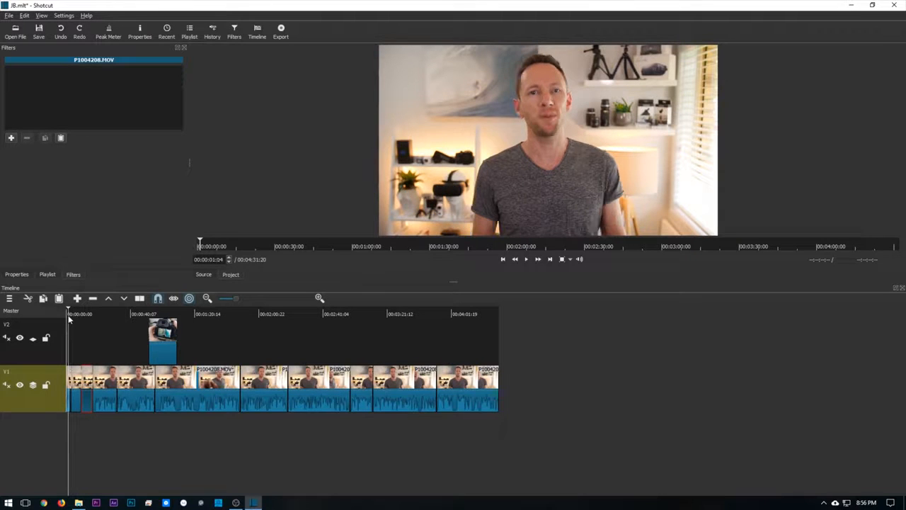
key(space)
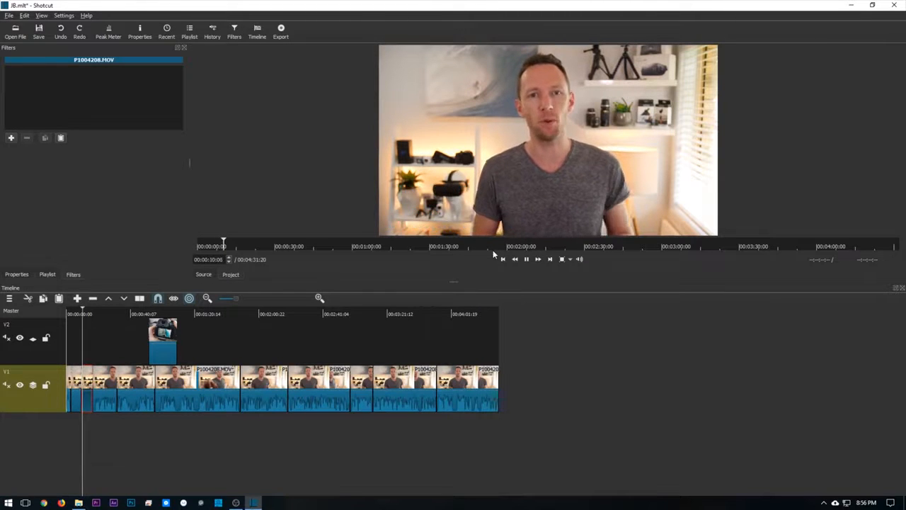
key(space)
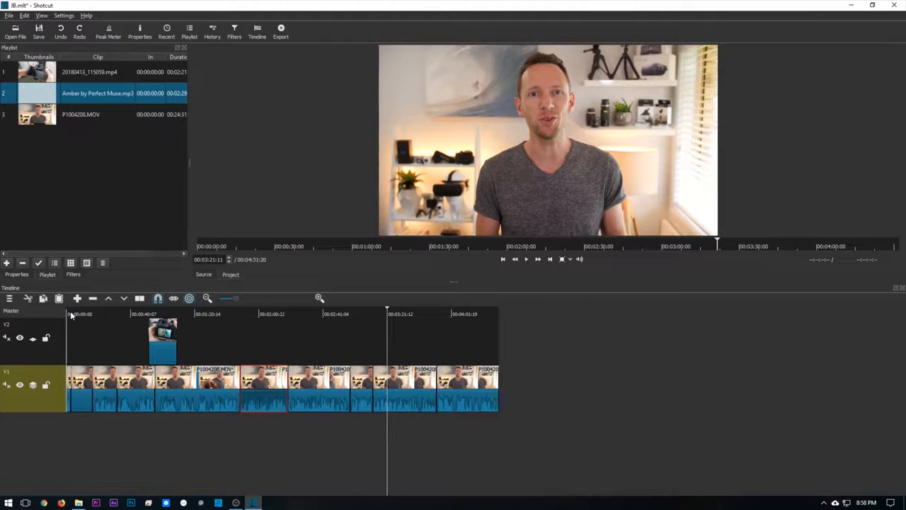
click(71, 316)
click(76, 315)
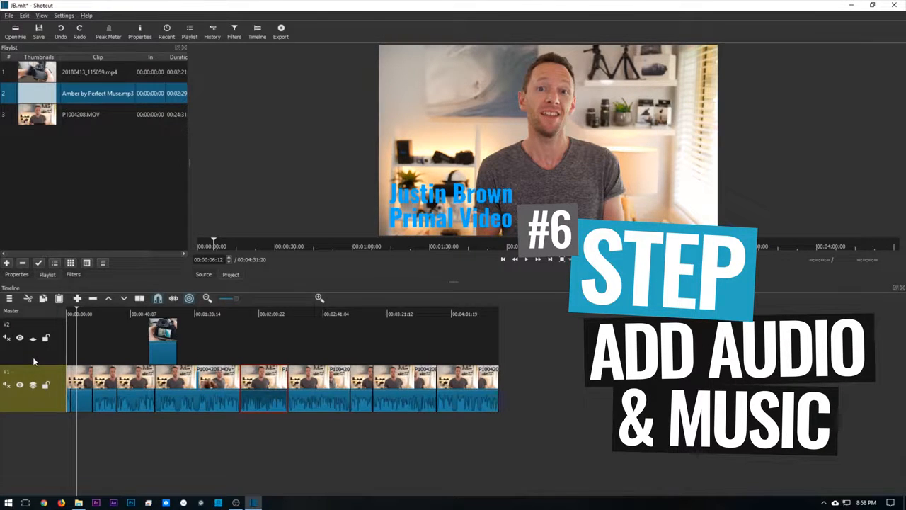
- Add an audio track and place Amber by Perfect Muse.mp3 on it, starting at about 00:00:09
click(9, 300)
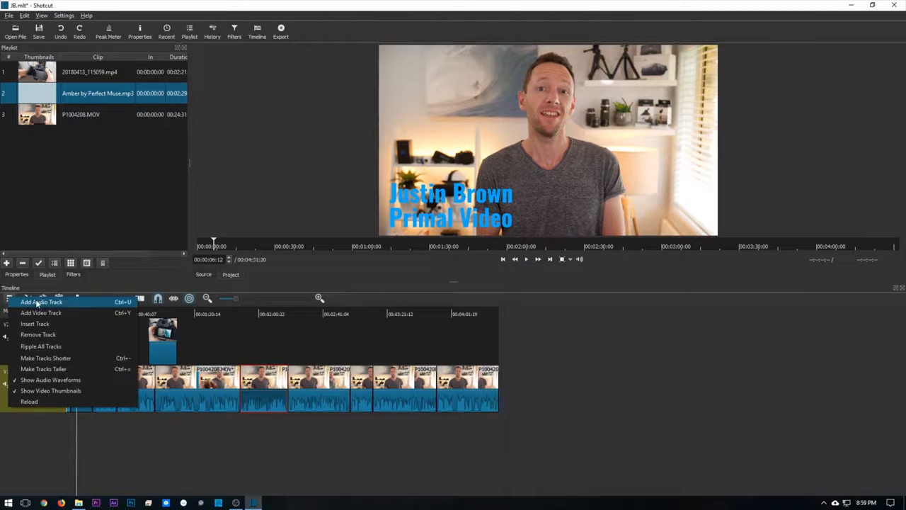
click(31, 305)
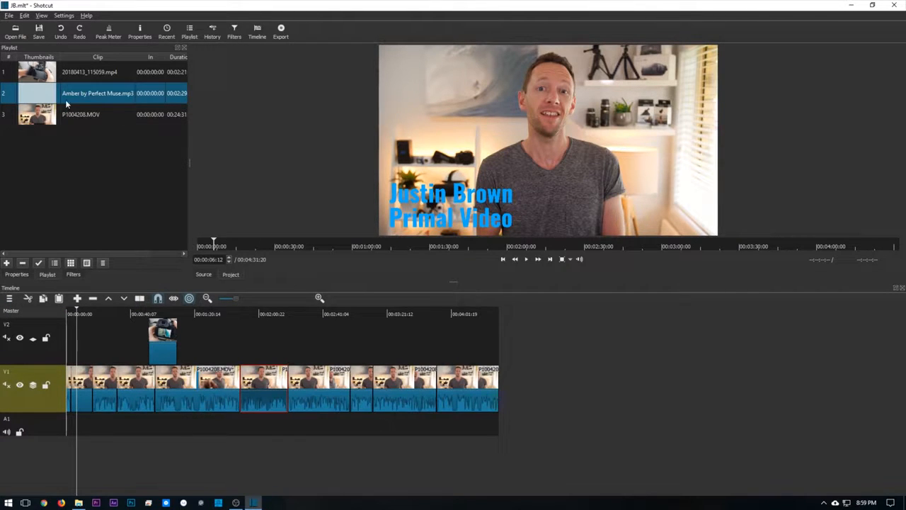
drag(39, 96, 82, 429)
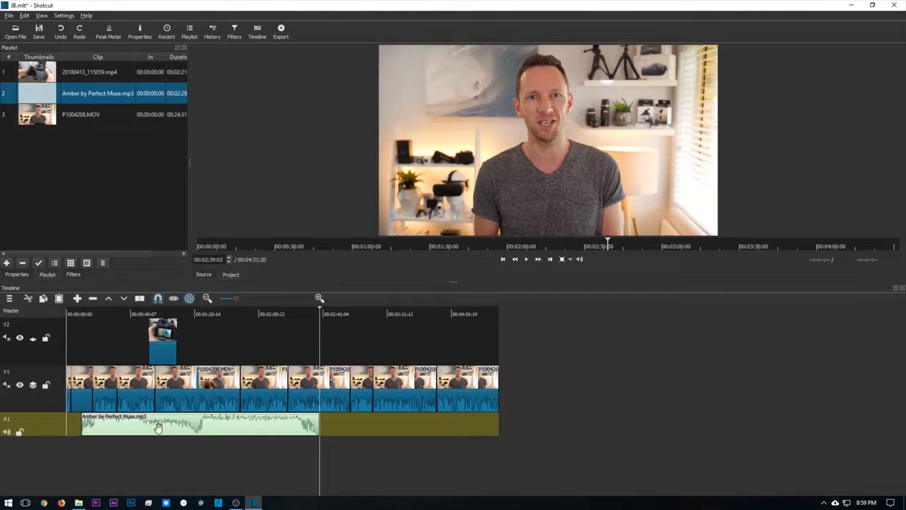
- Try shifting the music clip and trimming its end, and place it at full length at the start of track A1
drag(170, 429, 184, 436)
drag(327, 427, 310, 431)
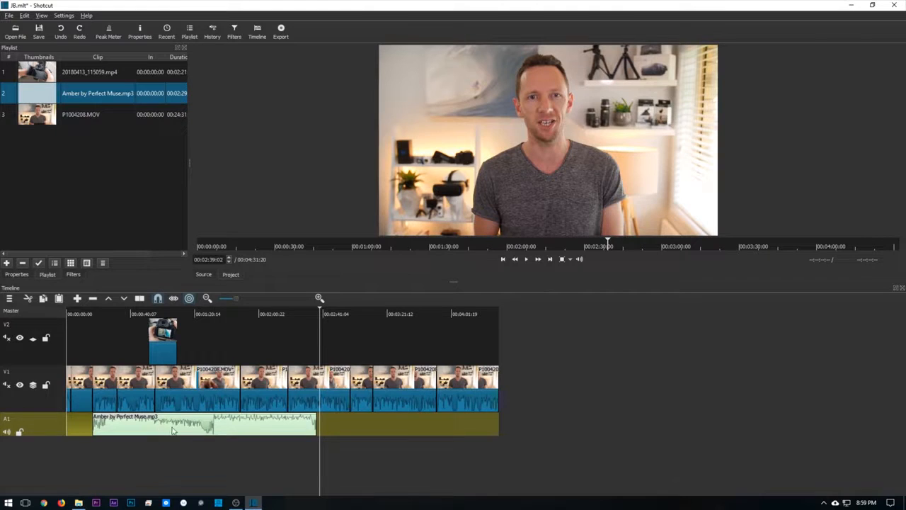
drag(161, 429, 133, 433)
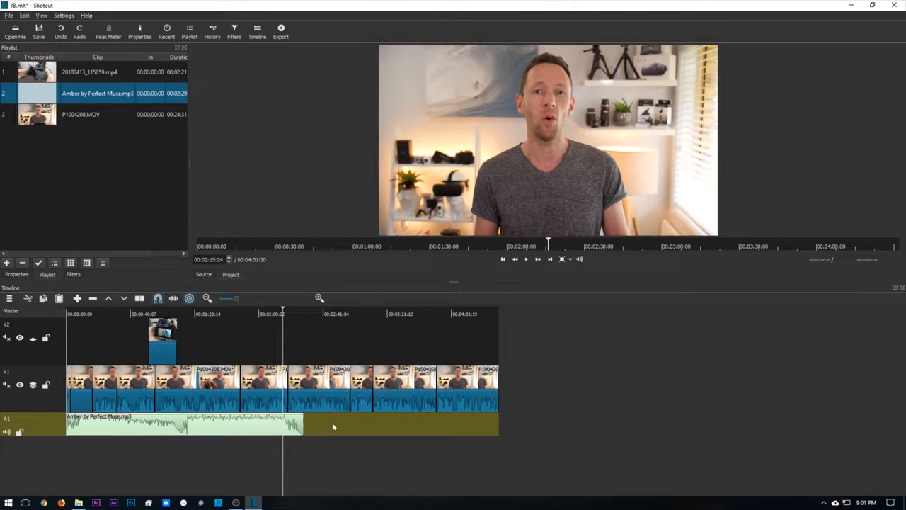
- Add a second copy of Amber by Perfect Muse.mp3 to track A1 and overlap it with the first by about 13 seconds as a crossfade
mouse_move(33, 103)
mouse_down()
mouse_move(206, 250)
mouse_move(342, 429)
mouse_move(325, 428)
mouse_up()
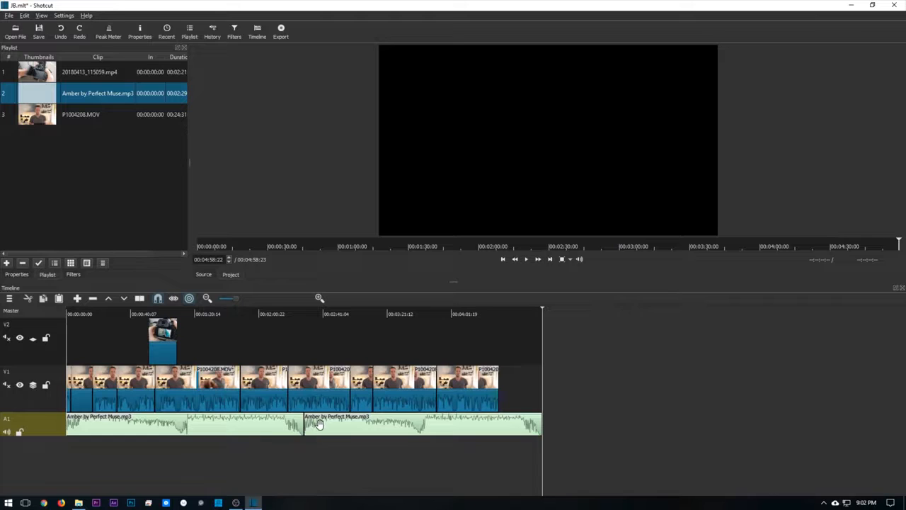
mouse_move(333, 426)
mouse_down()
mouse_move(357, 431)
mouse_move(333, 435)
mouse_up()
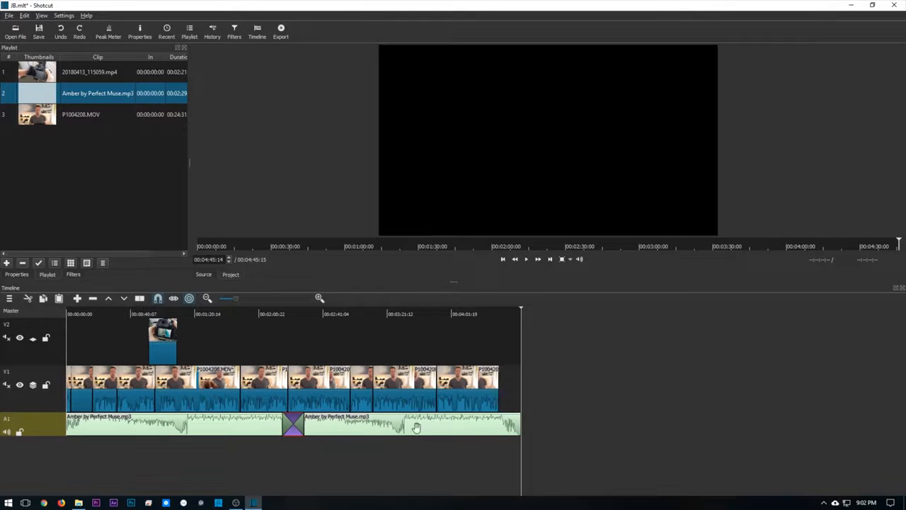
- Play the music crossfade from 00:02:14:20 to 00:02:22:14 to check the transition
click(280, 313)
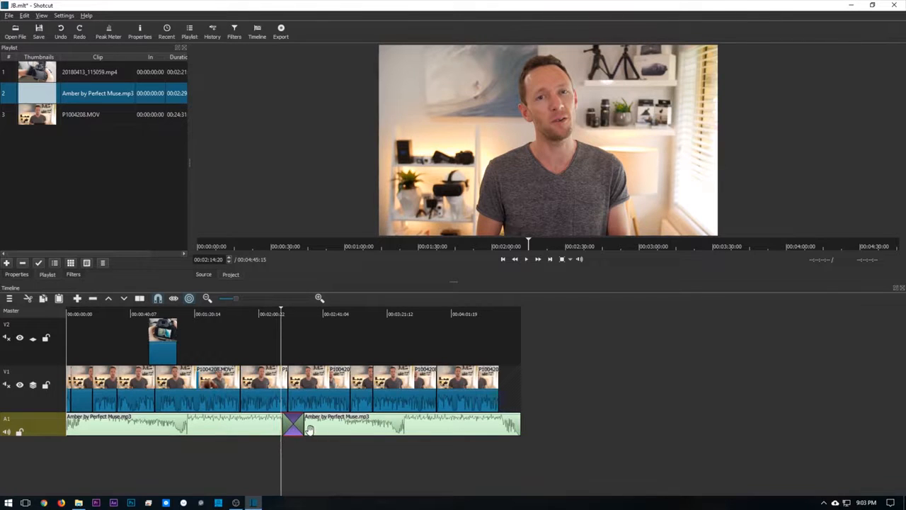
key(space)
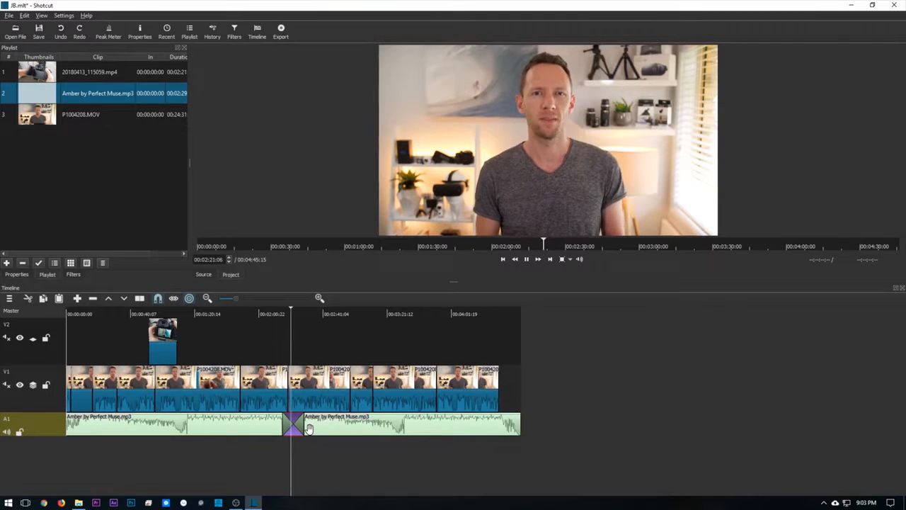
key(space)
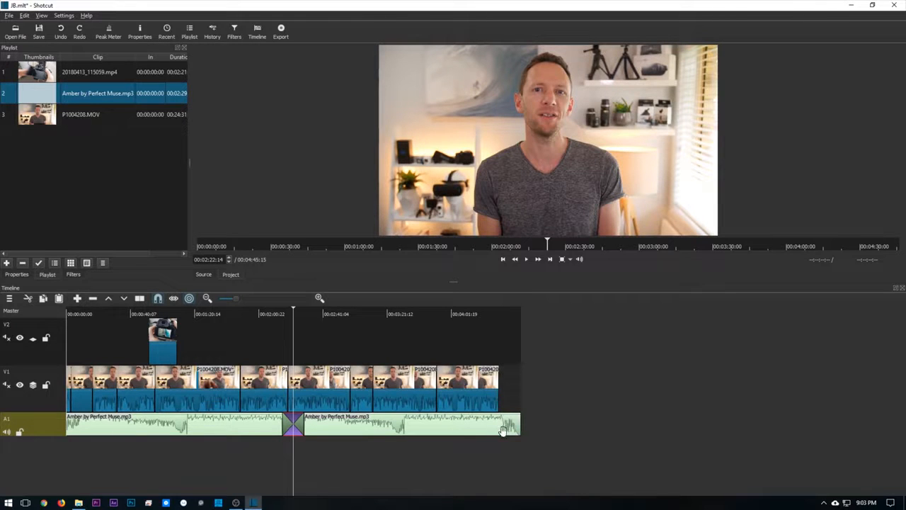
- Trim the second music clip's end to match the end of the video on track V1, and move the playhead there
drag(520, 427, 491, 433)
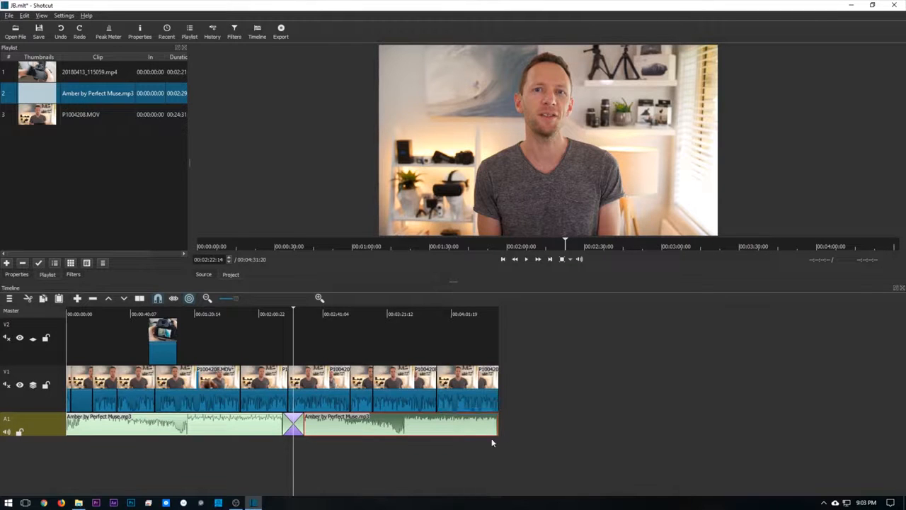
key(End)
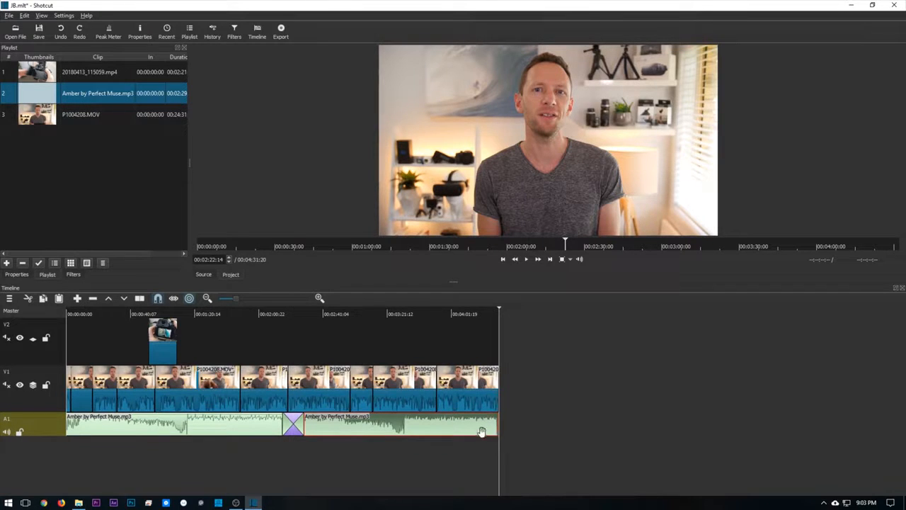
- Add a Fade Out Audio filter to the second Amber by Perfect Muse.mp3 clip on track A1
click(73, 274)
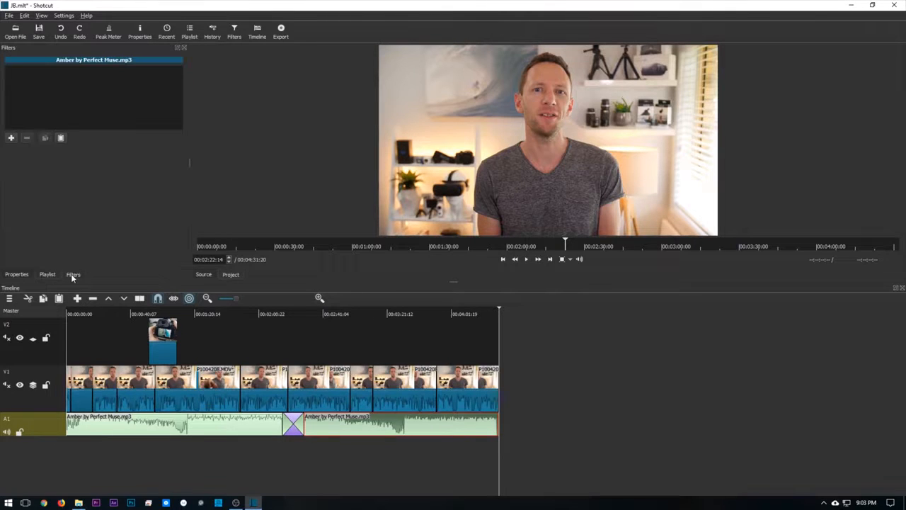
click(12, 138)
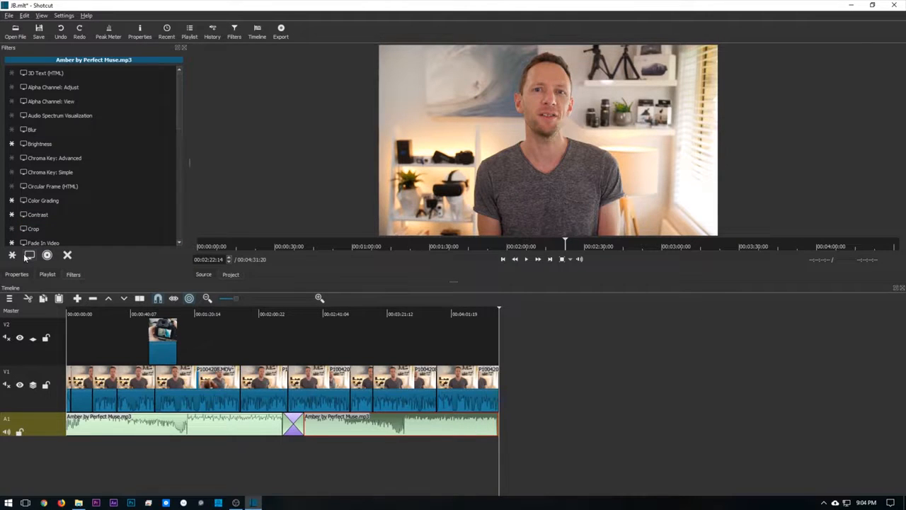
click(47, 254)
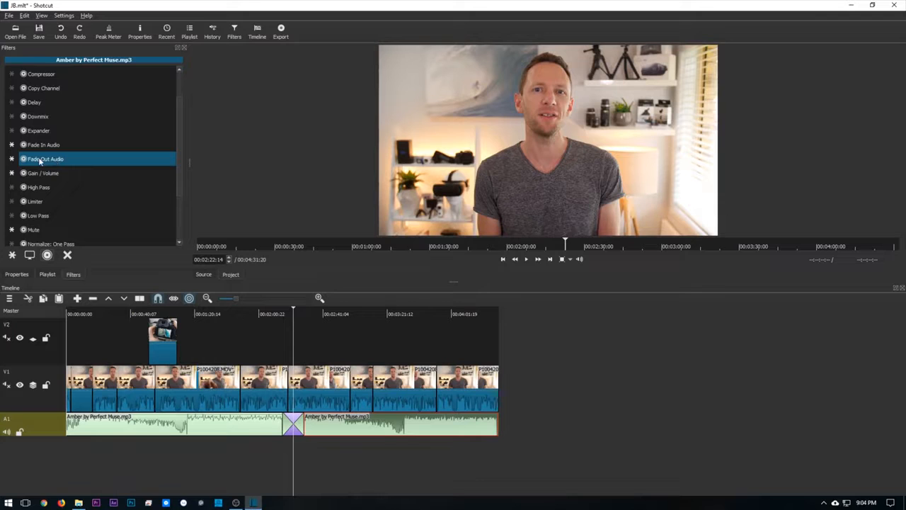
click(40, 160)
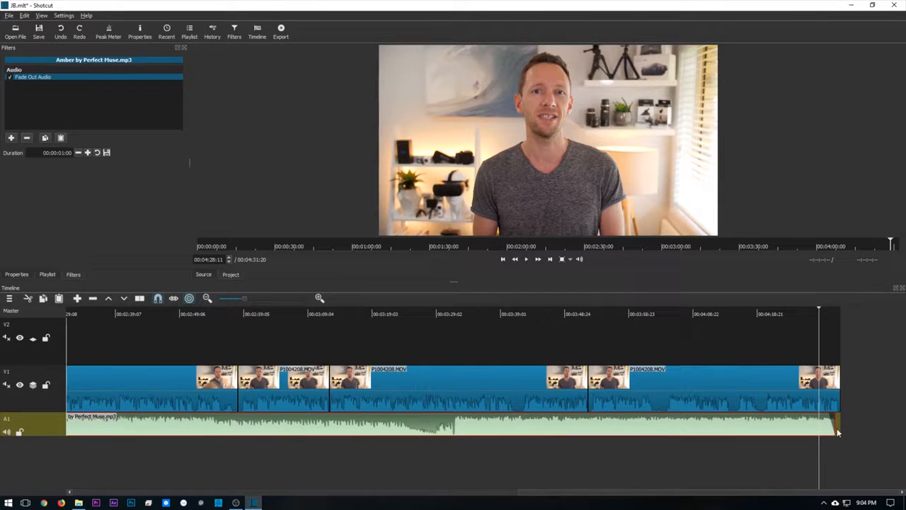
- Add a Color Grading video filter to the first P1004208.MOV clip on track V1
key(0)
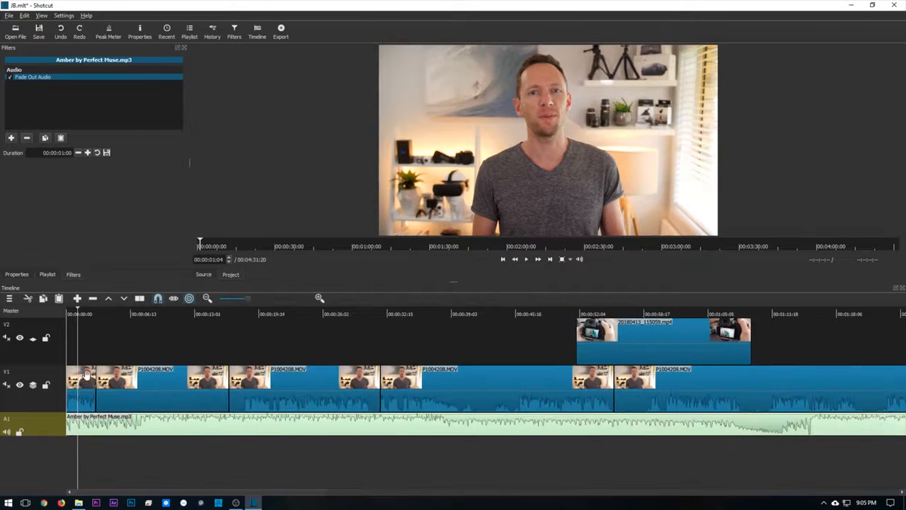
click(86, 378)
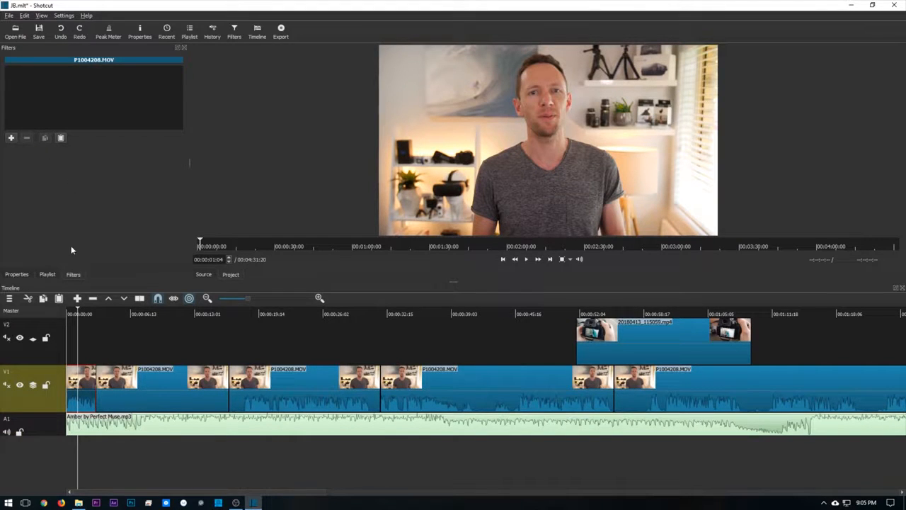
click(11, 137)
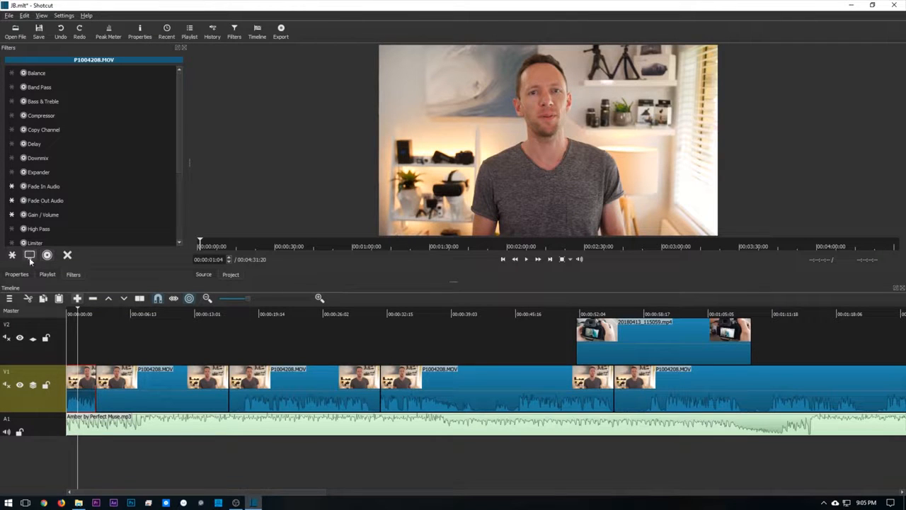
click(30, 255)
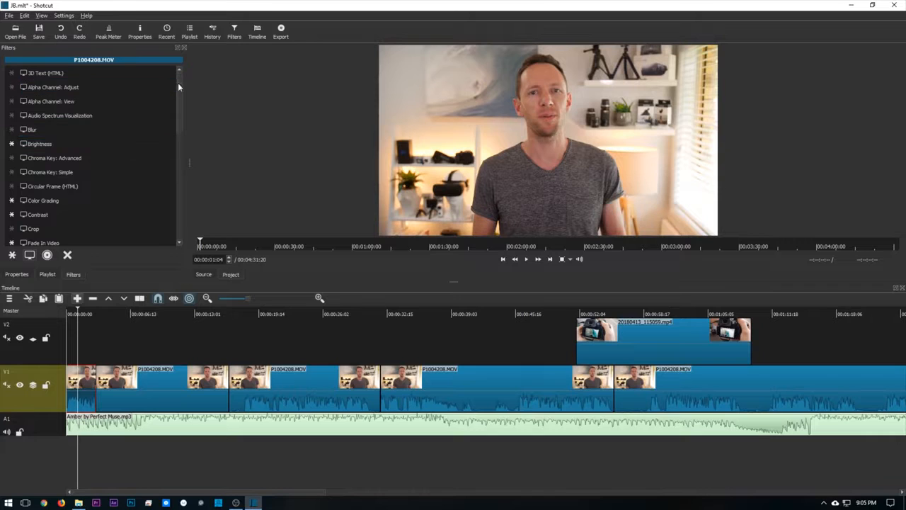
drag(178, 82, 177, 101)
click(53, 135)
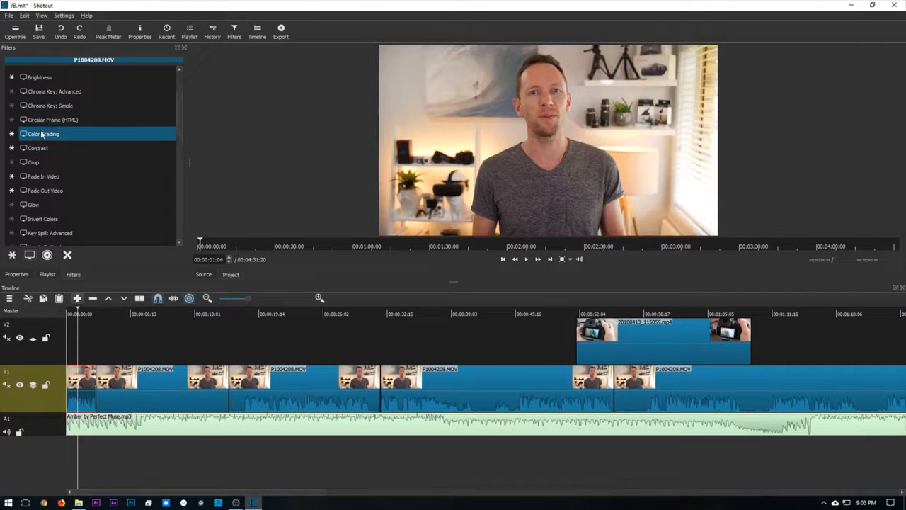
click(41, 134)
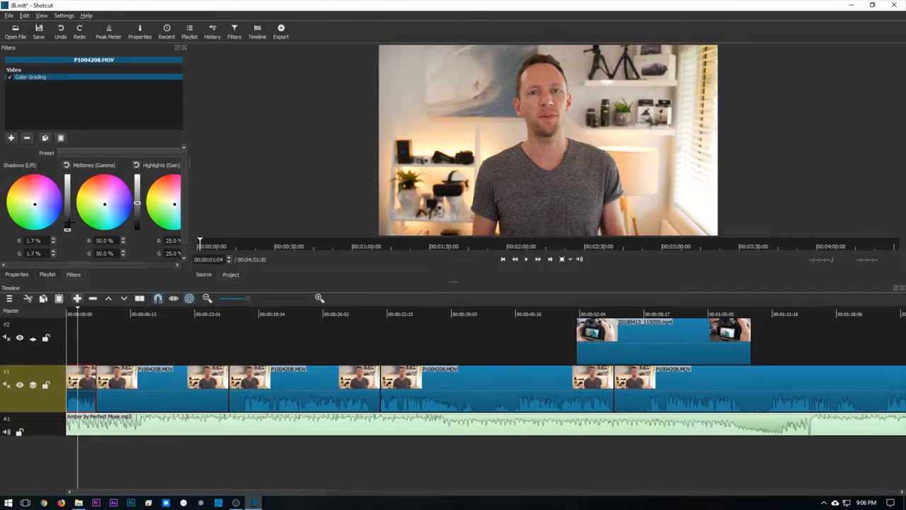
- Adjust the colour grading to shadows of R 1.4%, G 1.6%, B 1.7% and midtones of R 47.3%, G 50.0%, B 48.5%
mouse_move(68, 229)
mouse_down()
mouse_move(67, 210)
mouse_move(68, 238)
mouse_up()
click(107, 205)
mouse_move(108, 204)
mouse_down()
mouse_move(87, 202)
mouse_move(105, 204)
mouse_up()
drag(140, 262, 173, 267)
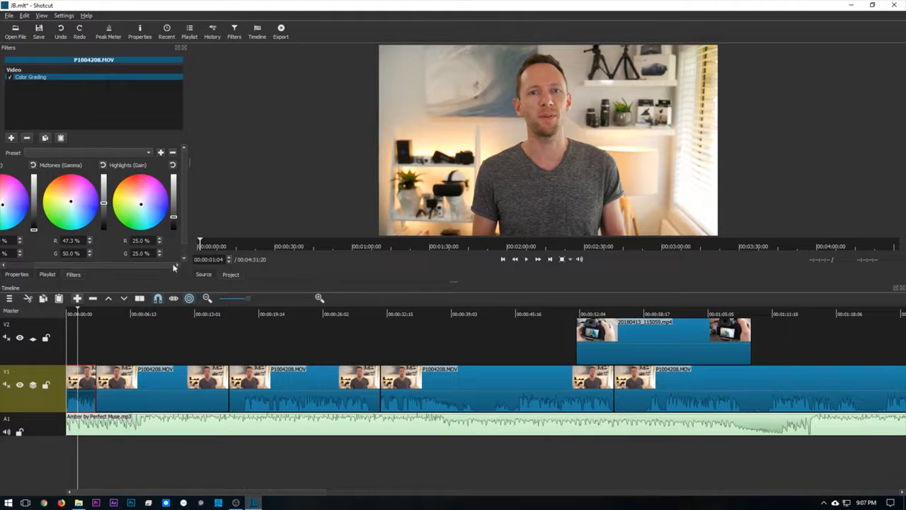
scroll(177, 189, down, 2)
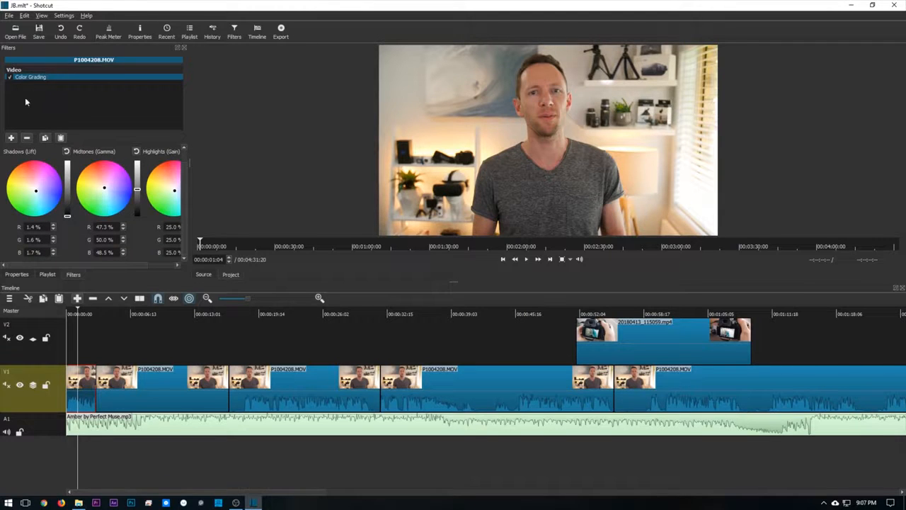
- Add a White Balance filter, sampling the neutral colour from the white shelf in the preview and setting the colour temperature to about 7289 deg
click(11, 139)
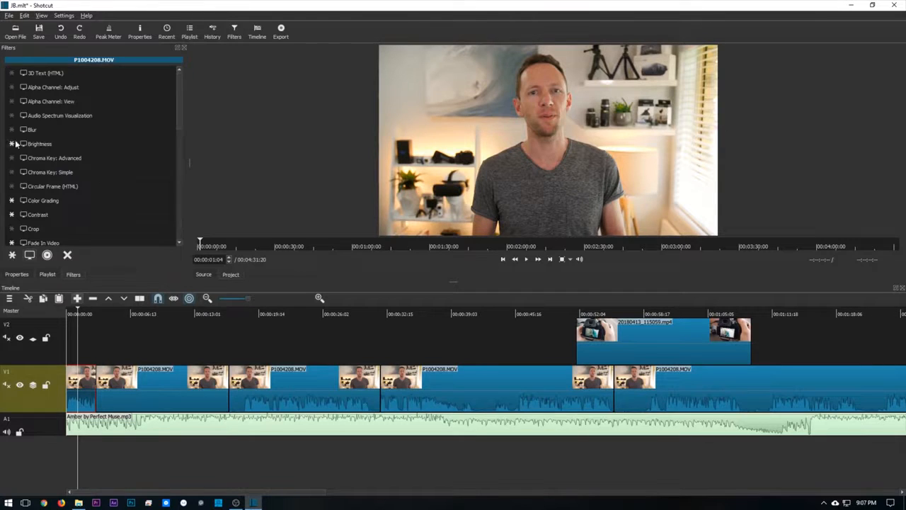
scroll(172, 236, down, 10)
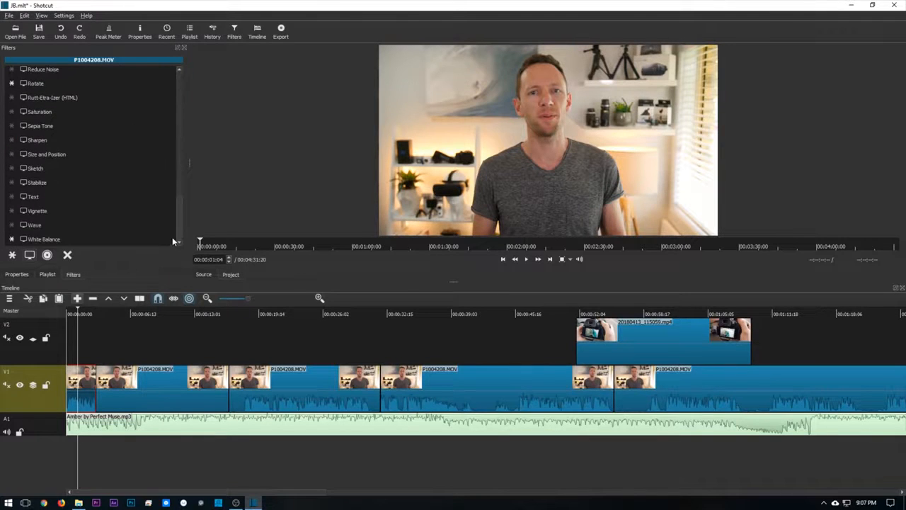
click(48, 238)
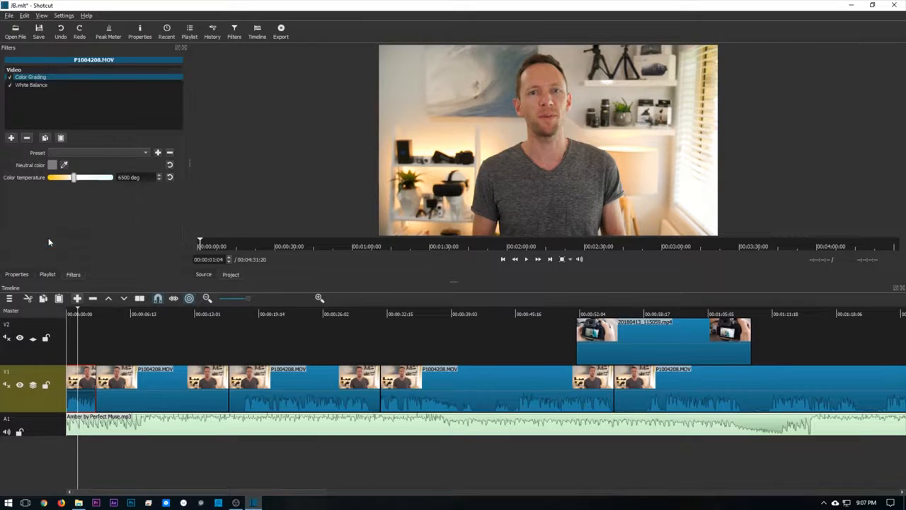
click(65, 164)
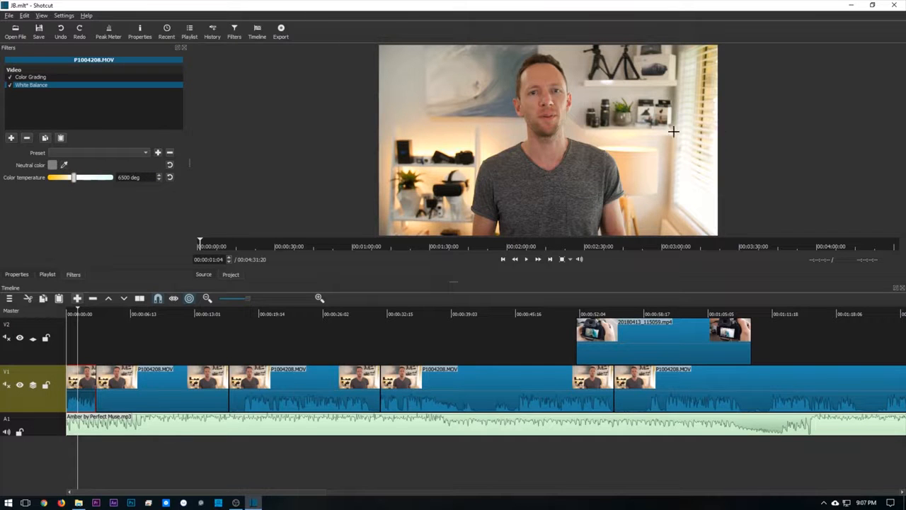
click(607, 82)
mouse_move(75, 179)
mouse_down()
mouse_move(57, 179)
mouse_move(106, 177)
mouse_move(78, 184)
mouse_up()
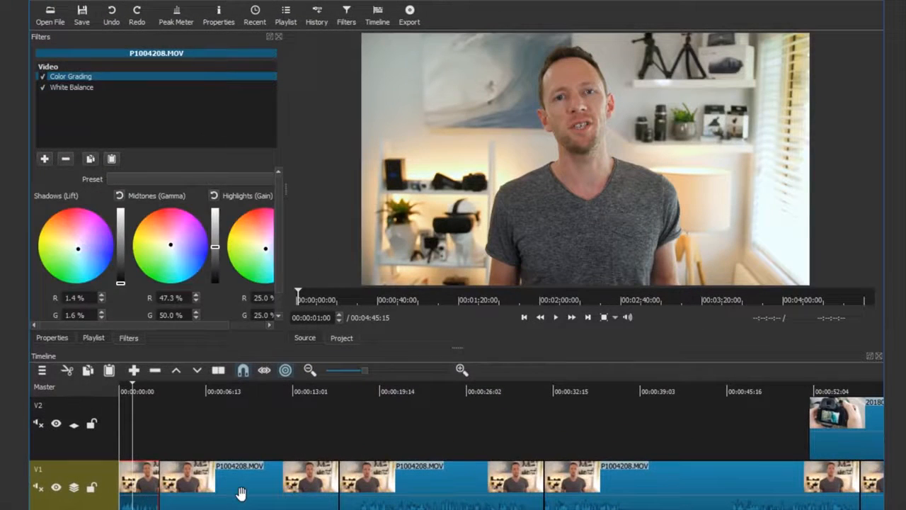
- Copy the first clip's Color Grading and White Balance filters onto the second clip on track V1, and preview the frame at 00:00:10:00
click(241, 491)
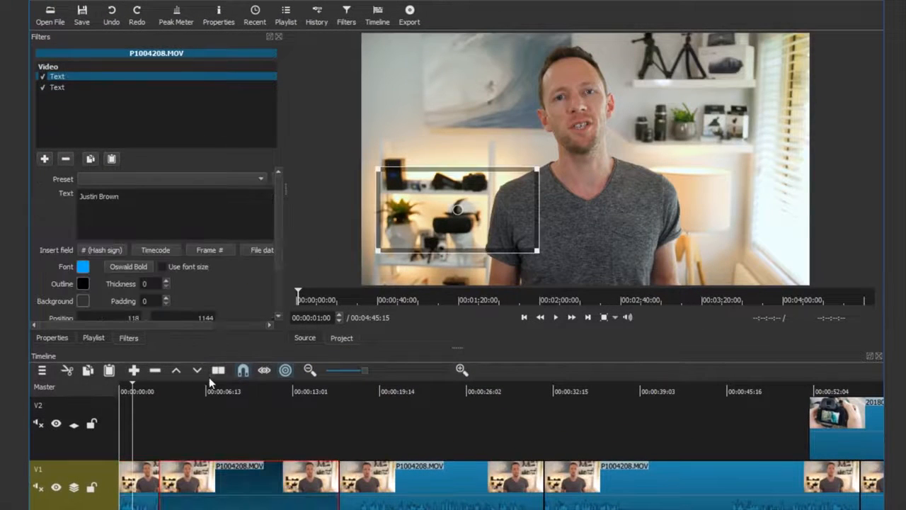
click(111, 158)
click(252, 388)
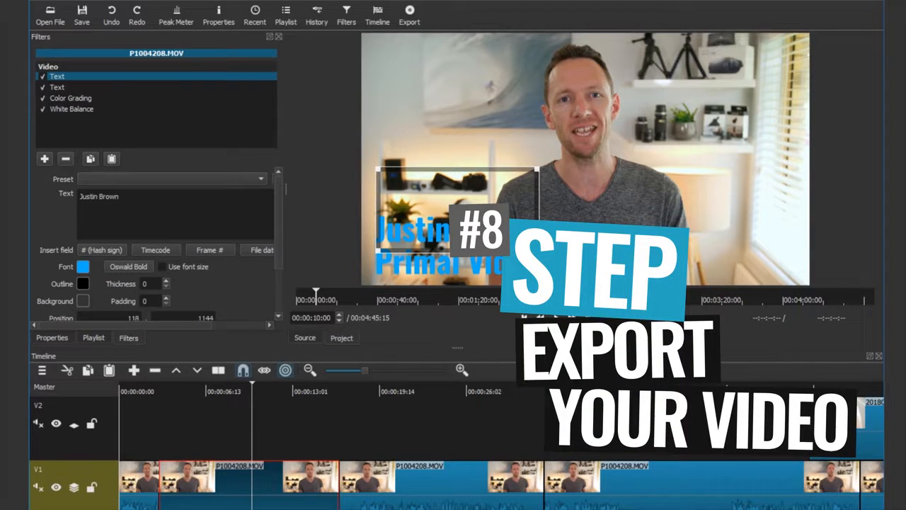
- Open the export settings and choose the H.264 Main Profile preset
click(410, 13)
drag(133, 88, 132, 157)
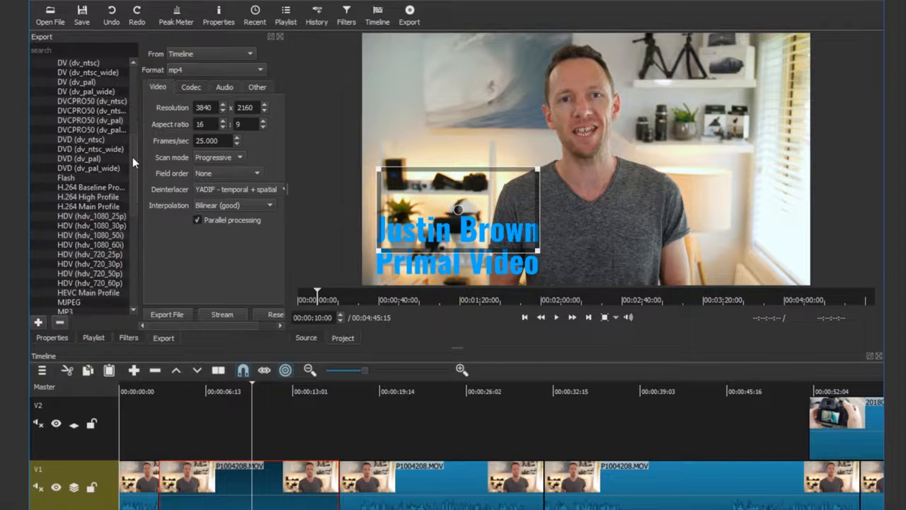
click(85, 204)
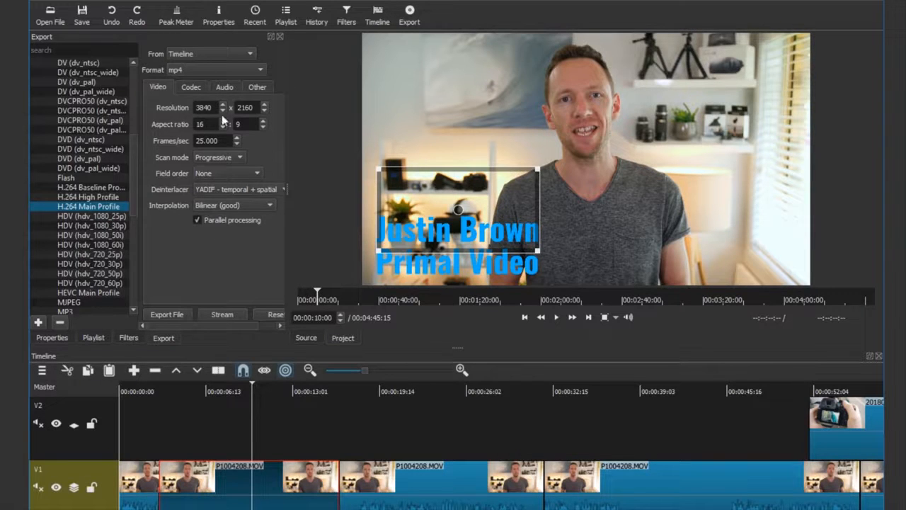
- Set the export video codec to libx264 and its quality to 80%
click(190, 87)
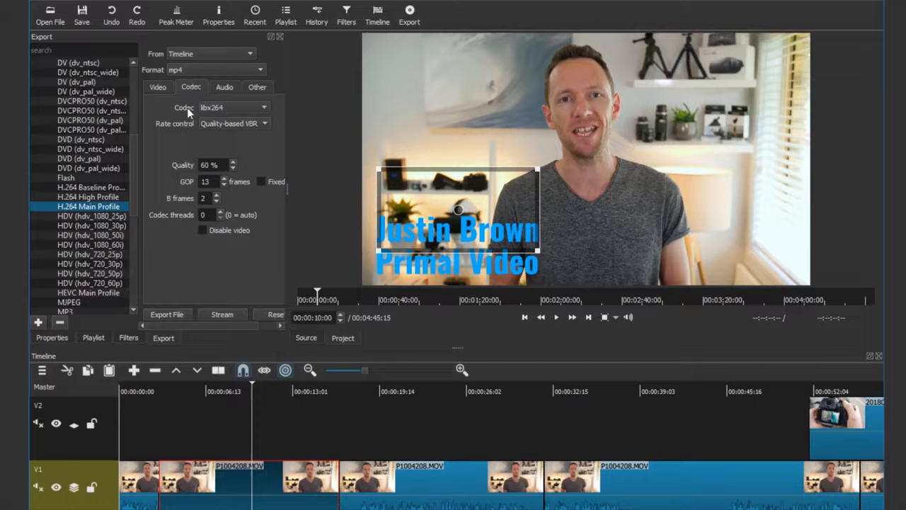
click(231, 106)
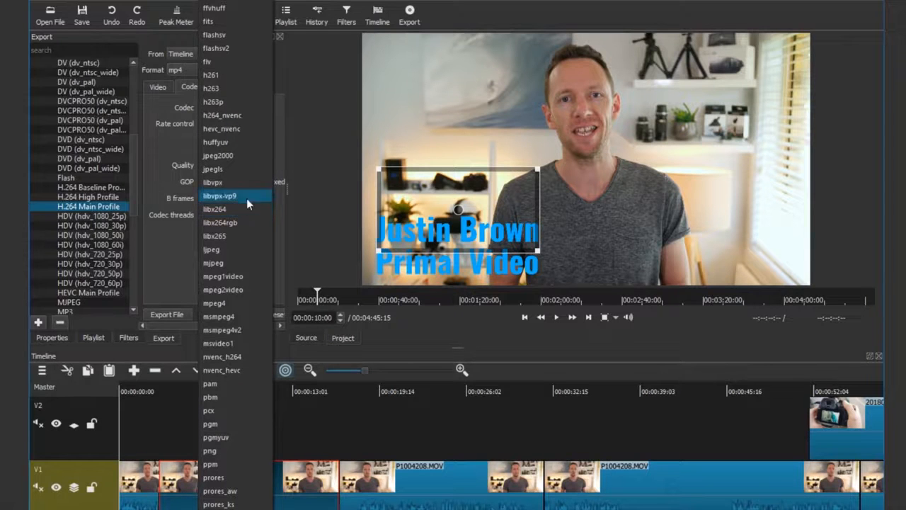
click(226, 209)
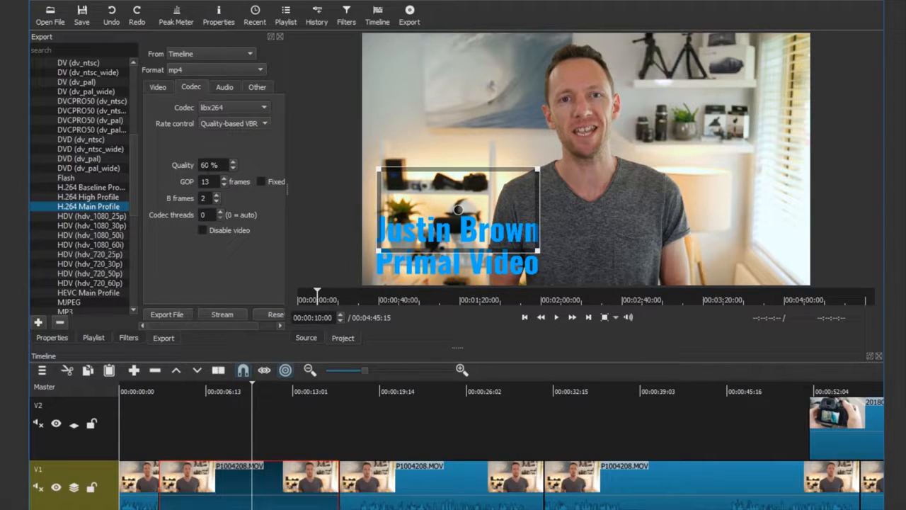
double_click(203, 165)
text(80)
- Review the audio export settings, and export the timeline to the Videos folder as JB.mp4
click(228, 87)
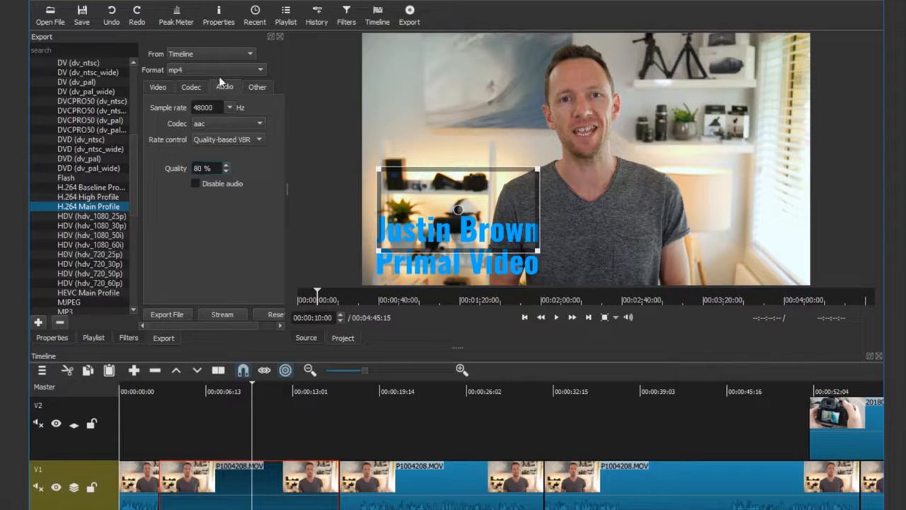
click(163, 316)
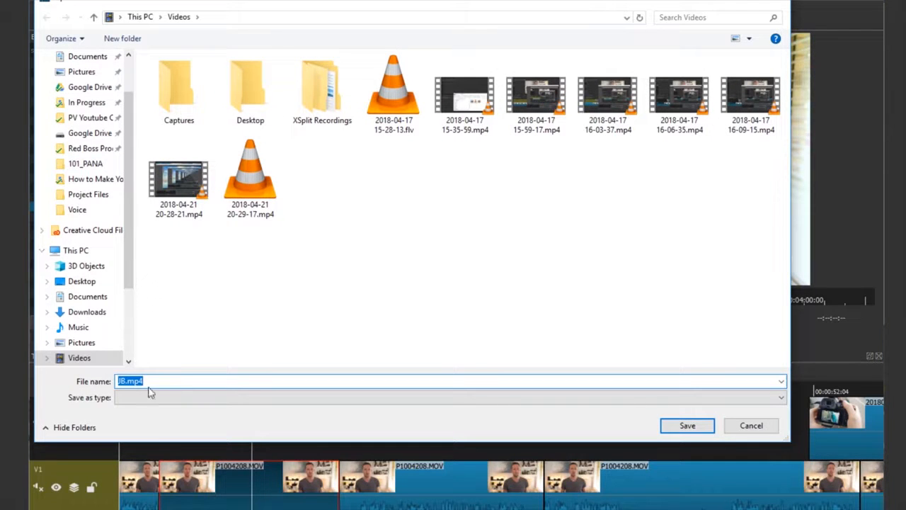
click(661, 427)
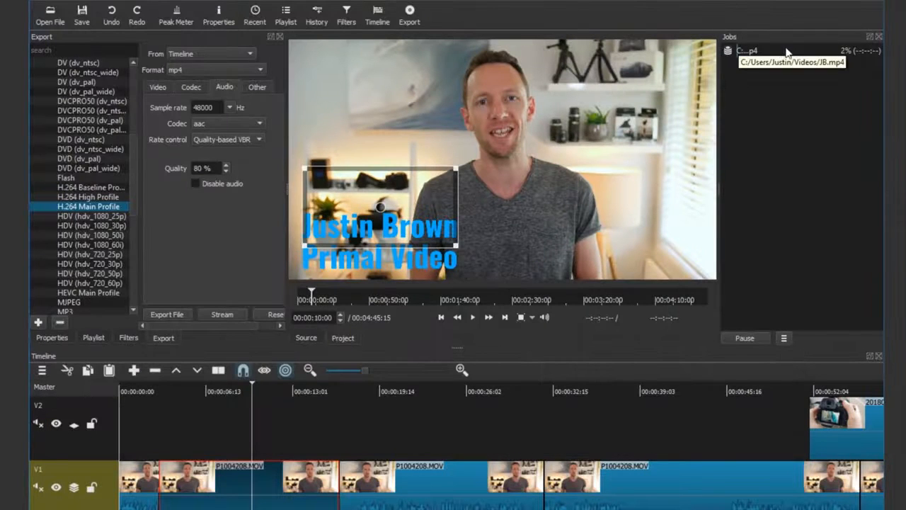